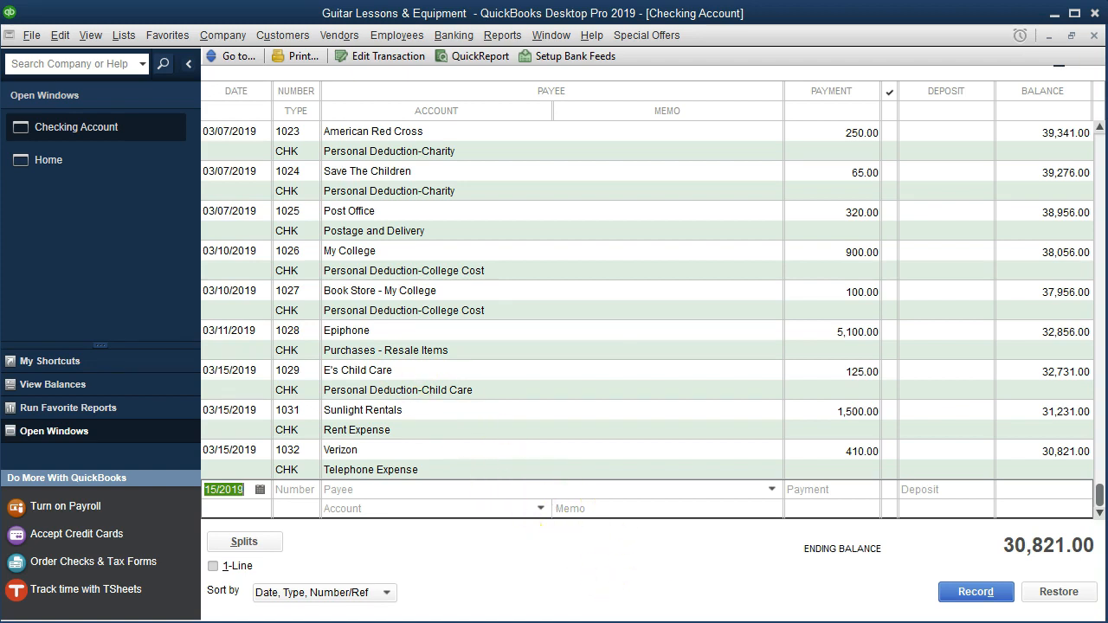
Switch to the March bank statement in Acrobat Reader and highlight the 3/15 Verizon row for check 1032
{"action": "key", "text": "alt+Tab"}
{"action": "scroll", "coordinate": [556, 364], "scroll_direction": "up", "scroll_amount": 4}
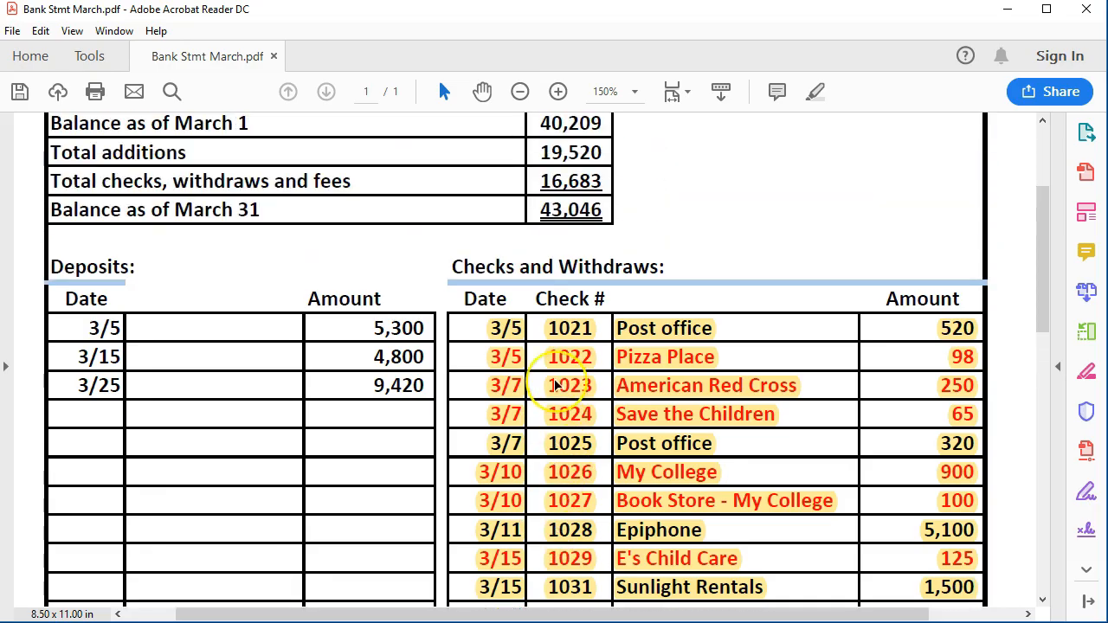
{"action": "scroll", "coordinate": [557, 385], "scroll_direction": "up", "scroll_amount": 1}
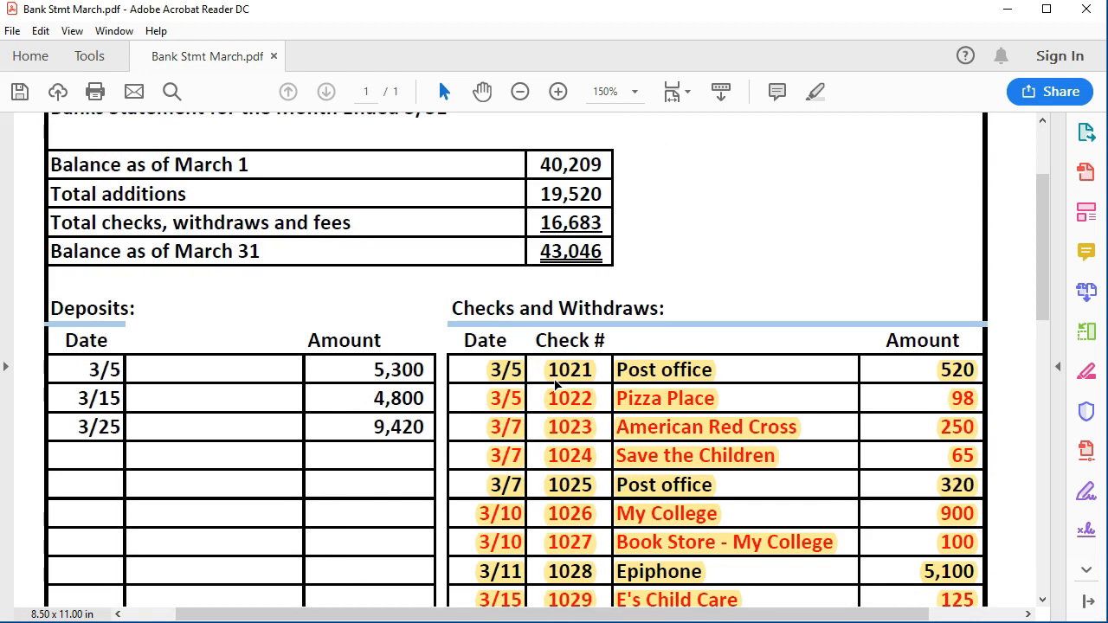
{"action": "scroll", "coordinate": [556, 386], "scroll_direction": "down", "scroll_amount": 3}
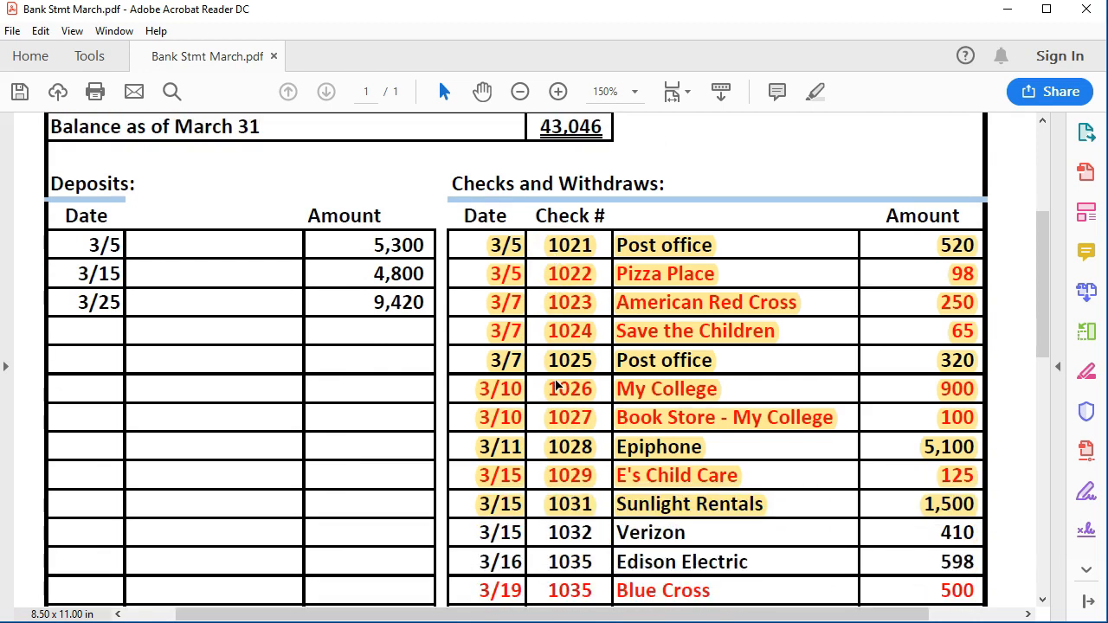
{"action": "scroll", "coordinate": [557, 386], "scroll_direction": "down", "scroll_amount": 1}
{"action": "scroll", "coordinate": [557, 386], "scroll_direction": "down", "scroll_amount": 1}
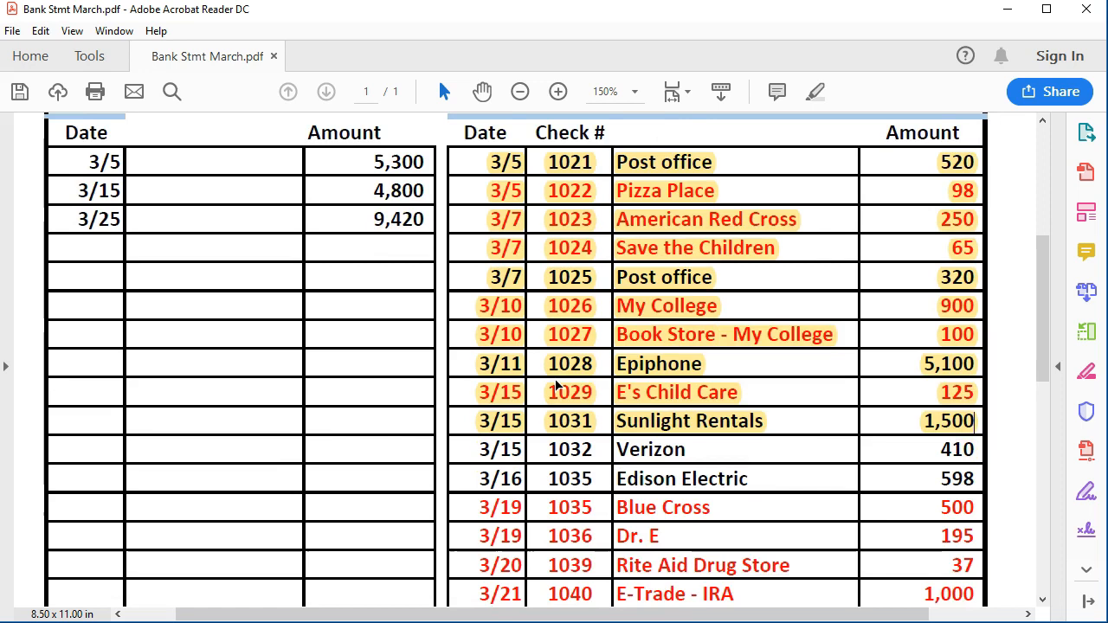
{"action": "scroll", "coordinate": [557, 387], "scroll_direction": "down", "scroll_amount": 1}
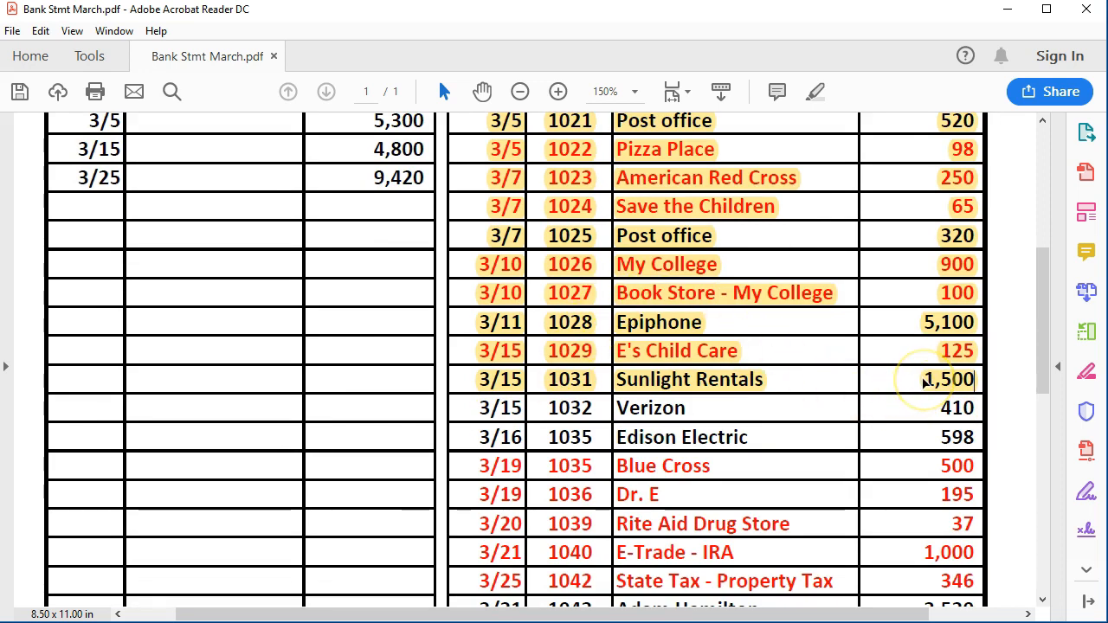
{"action": "scroll", "coordinate": [924, 381], "scroll_direction": "down", "scroll_amount": 1}
{"action": "left_click_drag", "start_coordinate": [481, 365], "coordinate": [960, 368]}
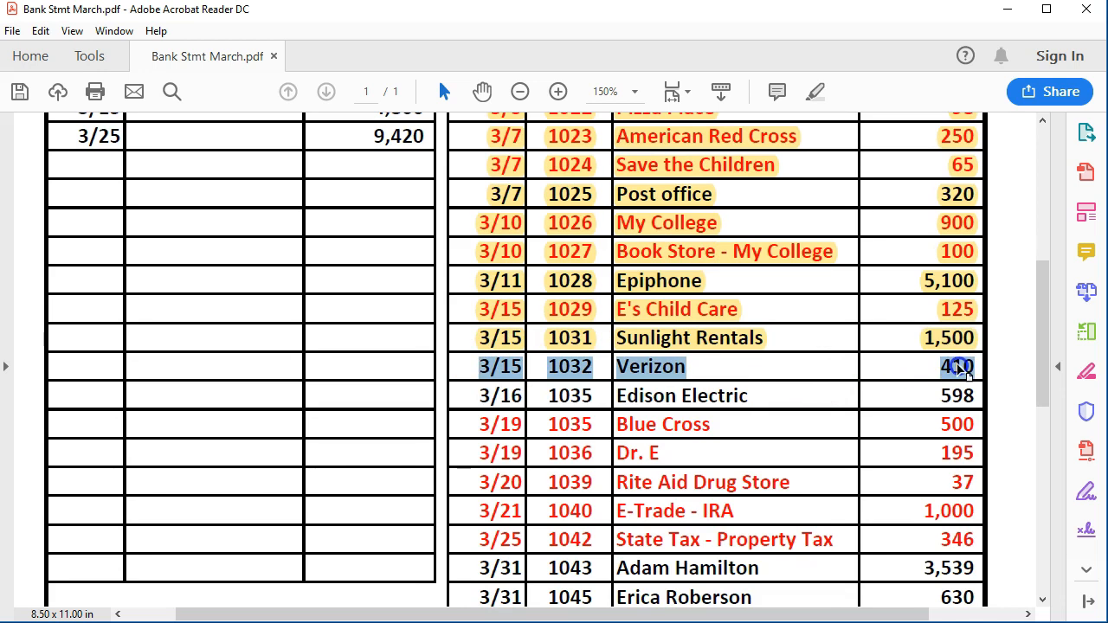
{"action": "right_click", "coordinate": [959, 368]}
{"action": "left_click", "coordinate": [954, 415]}
Review the unhighlighted checks on the statement, from Edison Electric through Rite Aid Drug Store
{"action": "left_click", "coordinate": [749, 396]}
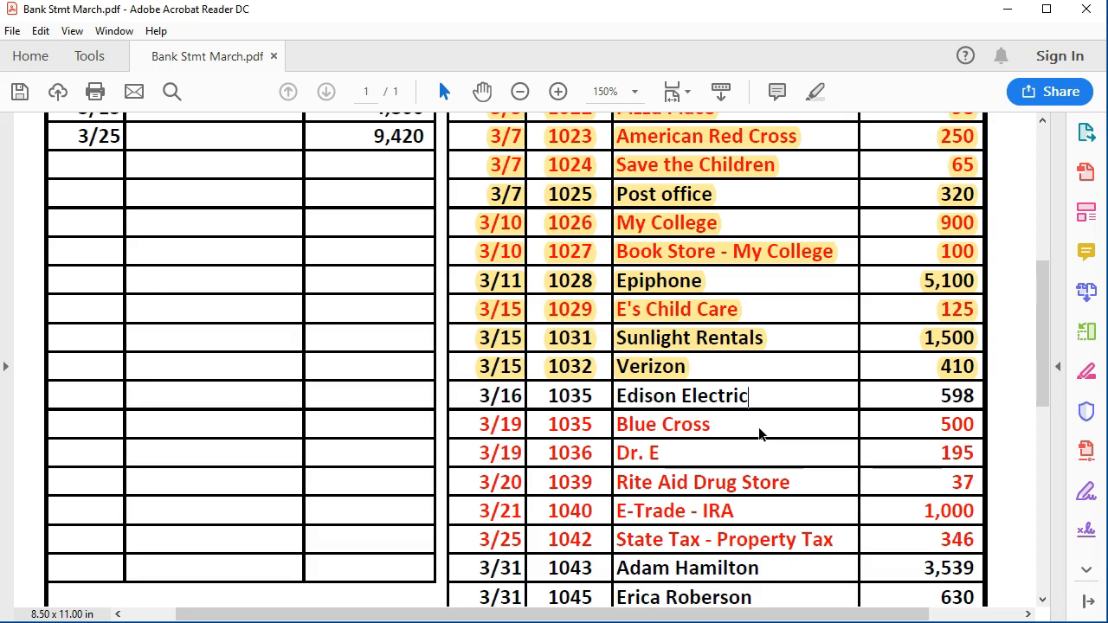
{"action": "left_click", "coordinate": [713, 426]}
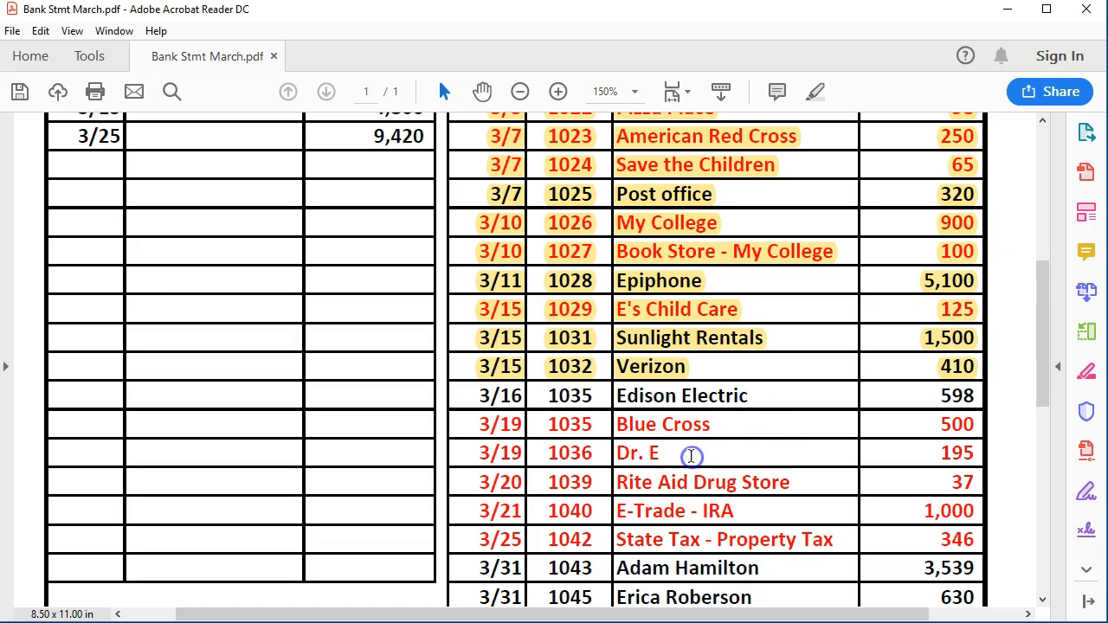
{"action": "left_click", "coordinate": [673, 452]}
{"action": "scroll", "coordinate": [669, 452], "scroll_direction": "down", "scroll_amount": 1}
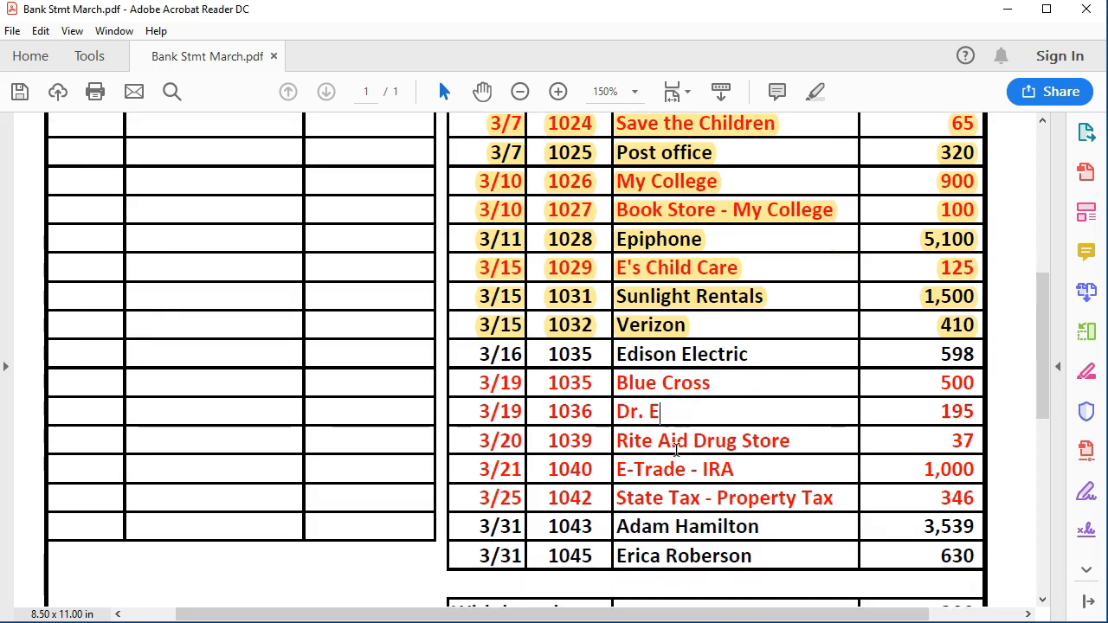
{"action": "left_click", "coordinate": [802, 447]}
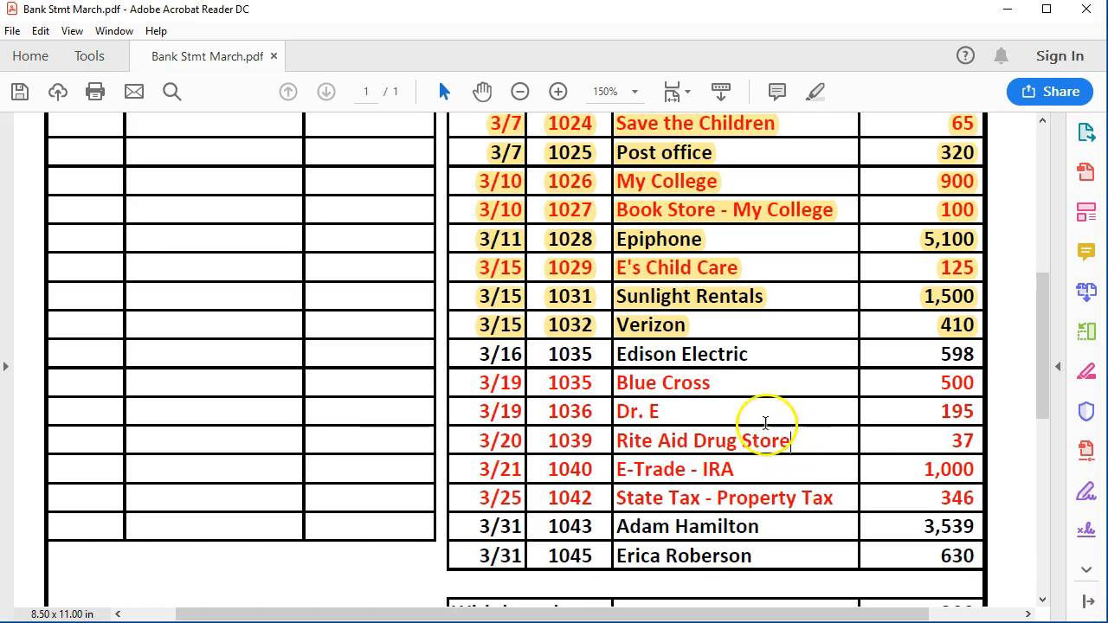
{"action": "left_click", "coordinate": [712, 384]}
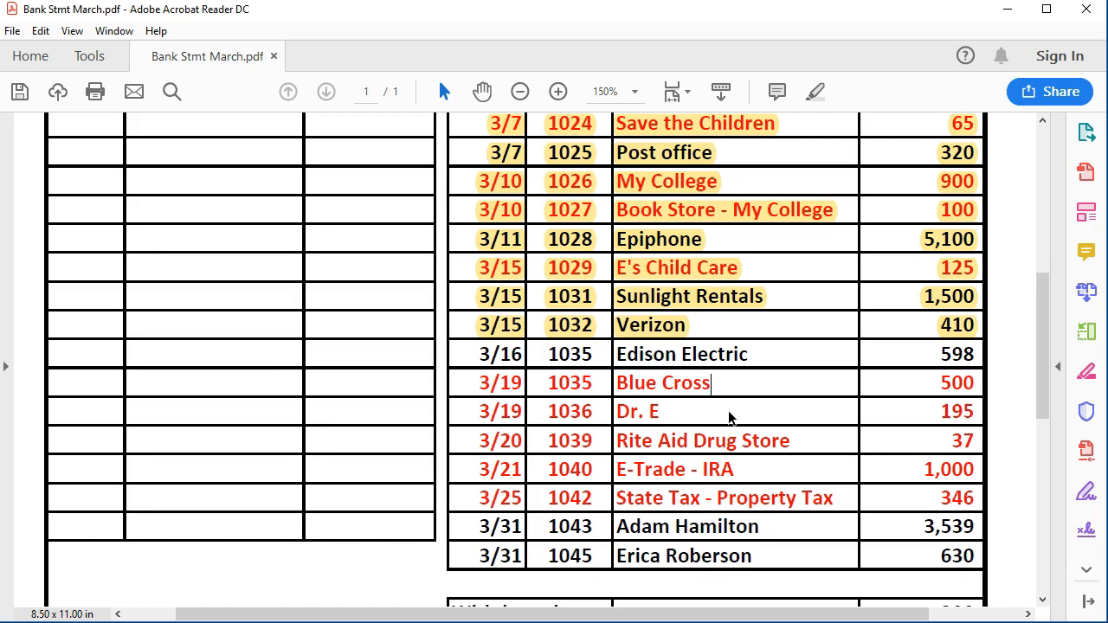
{"action": "left_click", "coordinate": [747, 351]}
Switch to the QuickBooks checking register and start an entry dated 03/16/2019, check 1035, with payee Edison Electric
{"action": "key", "text": "alt+Tab"}
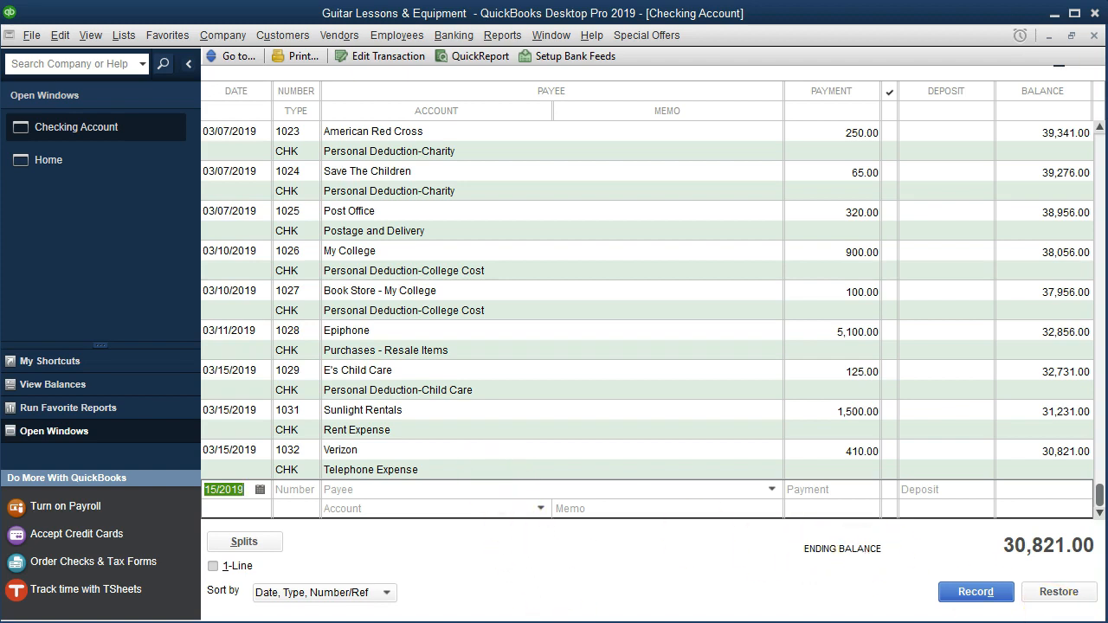
{"action": "left_click", "coordinate": [243, 495]}
{"action": "key", "text": "plus"}
{"action": "key", "text": "Tab"}
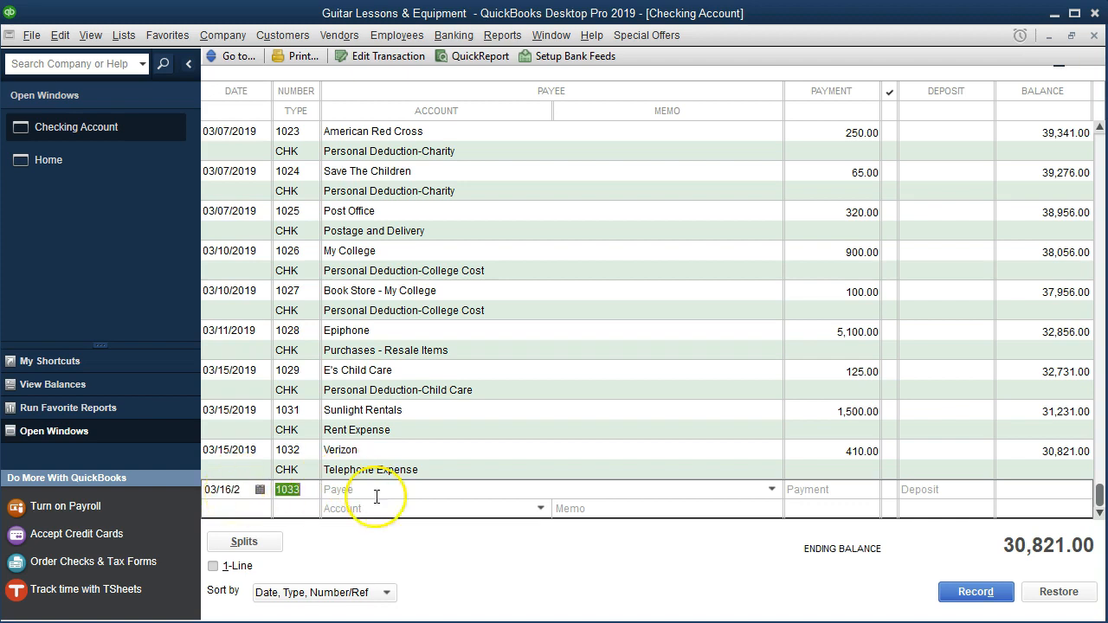
{"action": "key", "text": "plus"}
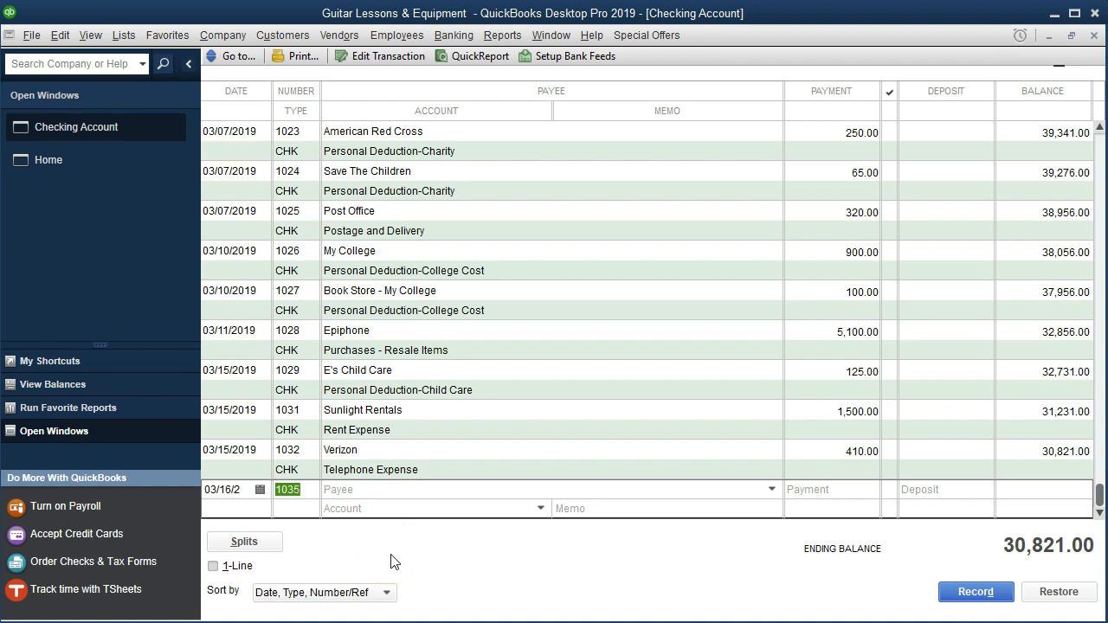
{"action": "key", "text": "Tab"}
{"action": "type", "text": "Ed"}
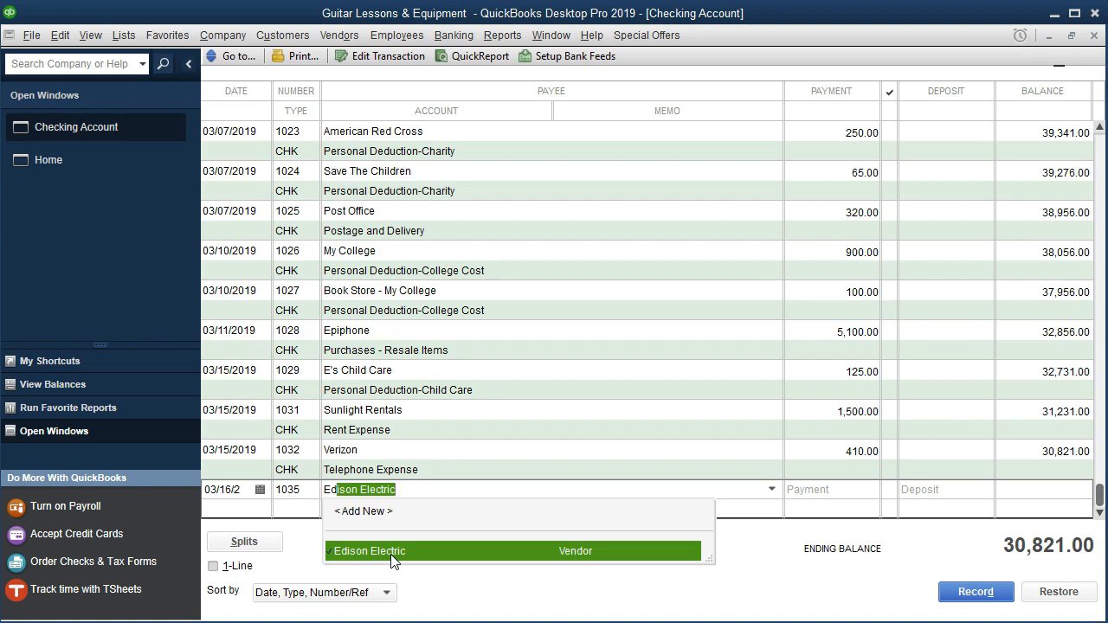
{"action": "key", "text": "Tab"}
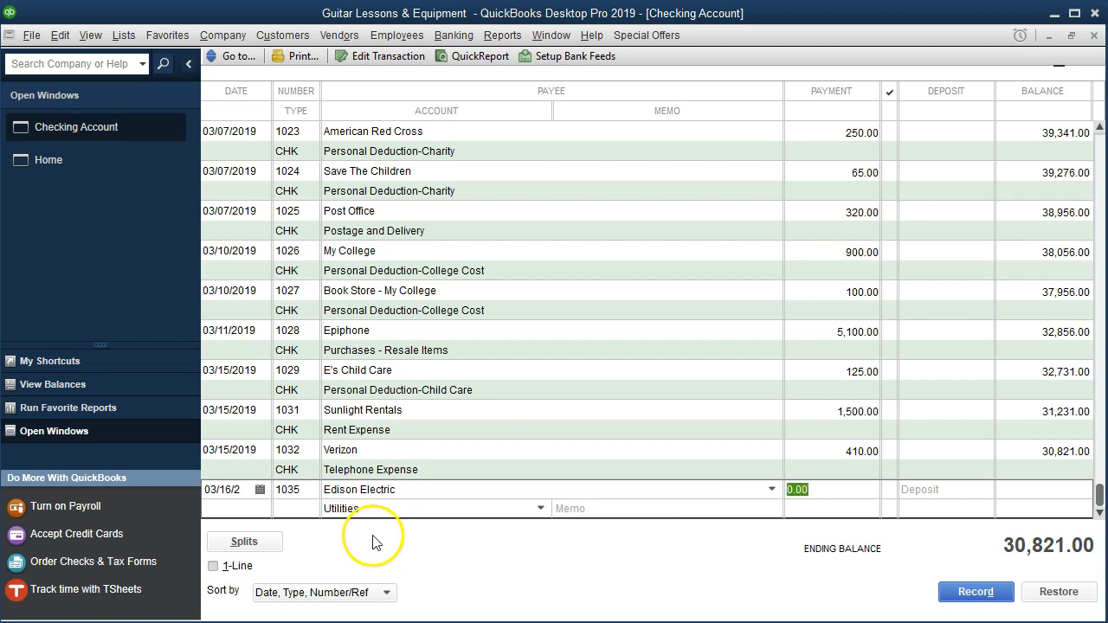
Enter a 598 payment for Edison Electric, keep the Utilities account, and record the transaction
{"action": "type", "text": "598"}
{"action": "key", "text": "Tab"}
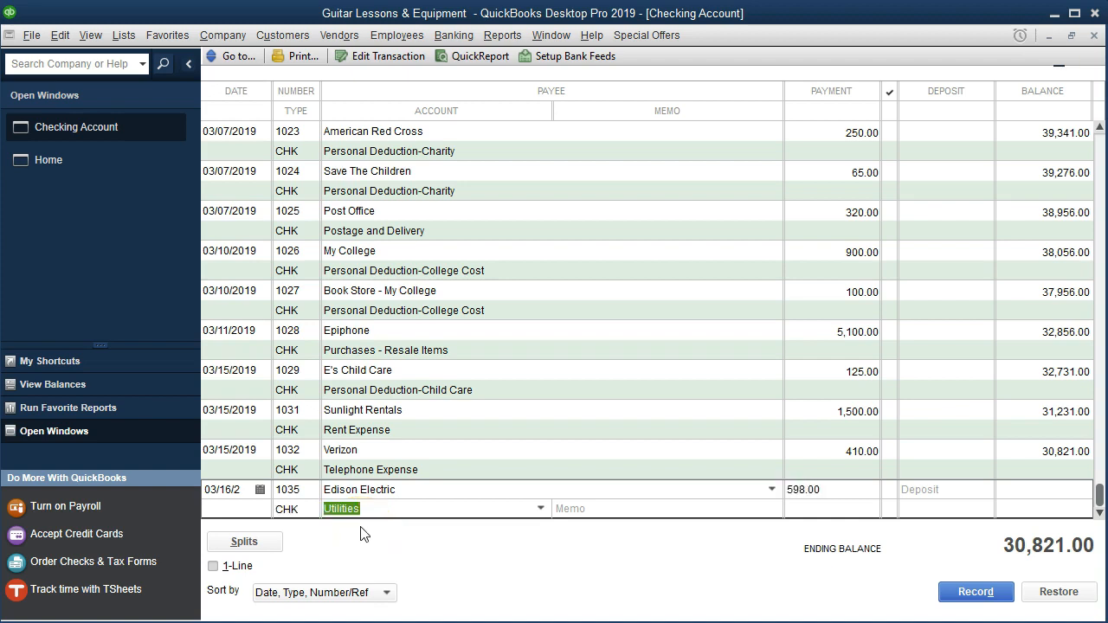
{"action": "left_click", "coordinate": [541, 508]}
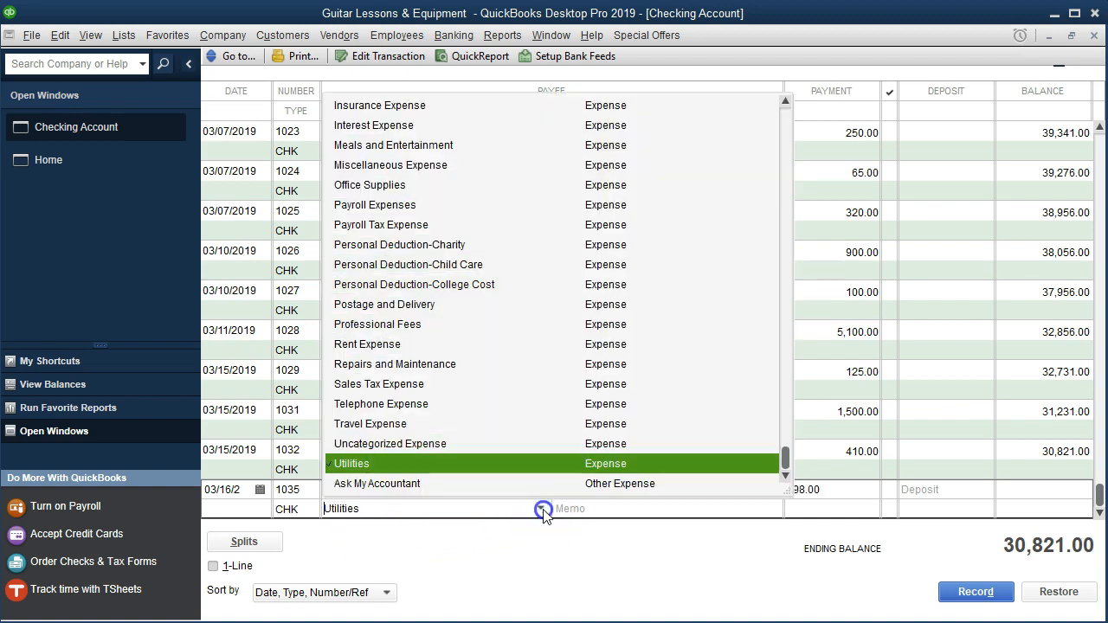
{"action": "left_click", "coordinate": [522, 511]}
{"action": "left_click", "coordinate": [577, 507]}
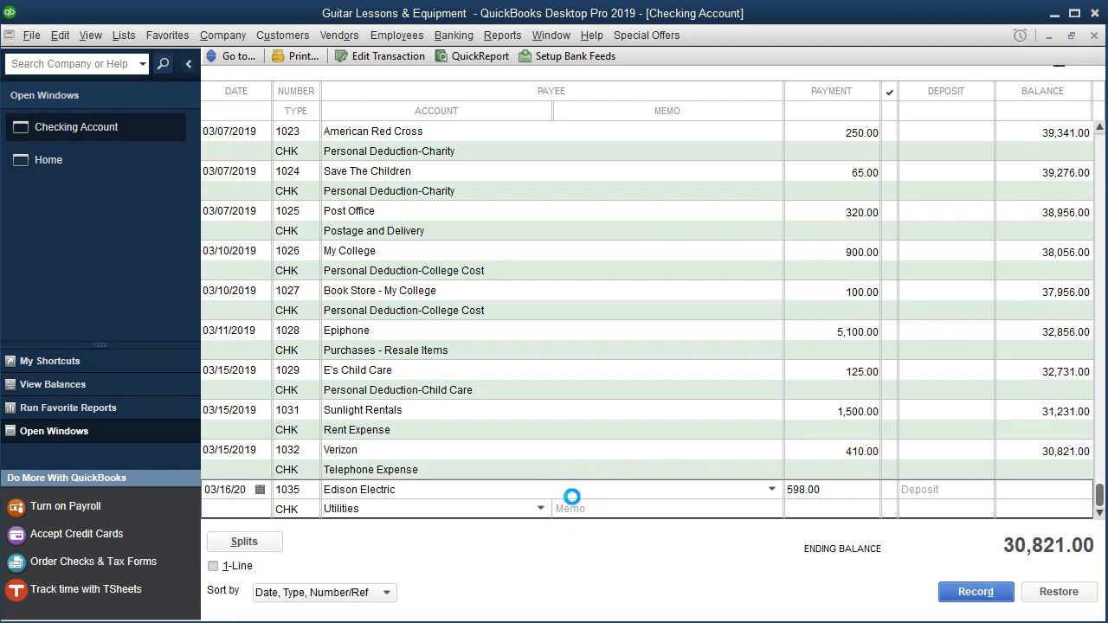
{"action": "key", "text": "Return"}
Switch back to the bank statement in Acrobat Reader and highlight the 3/16 Edison Electric row
{"action": "key", "text": "alt+Tab"}
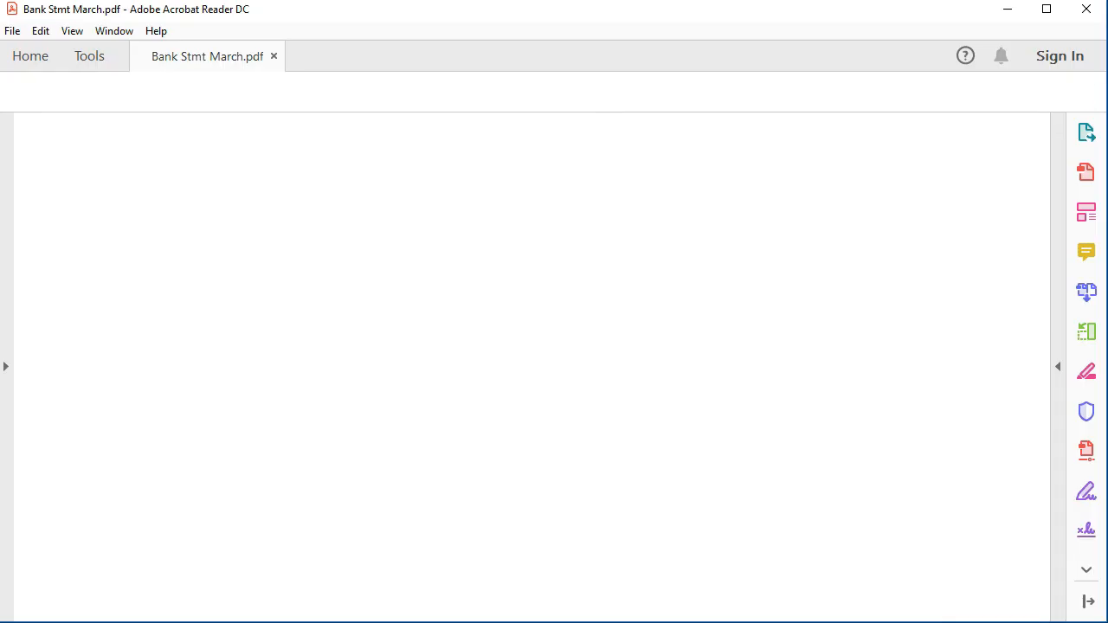
{"action": "left_click_drag", "start_coordinate": [476, 360], "coordinate": [975, 355]}
{"action": "right_click", "coordinate": [973, 356]}
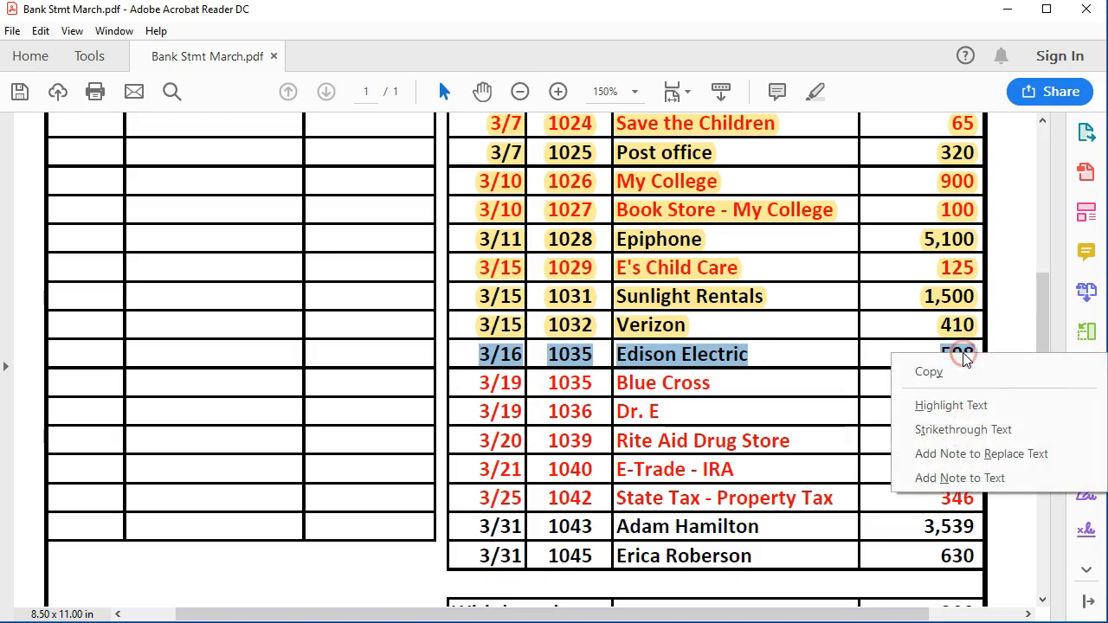
{"action": "left_click", "coordinate": [963, 407]}
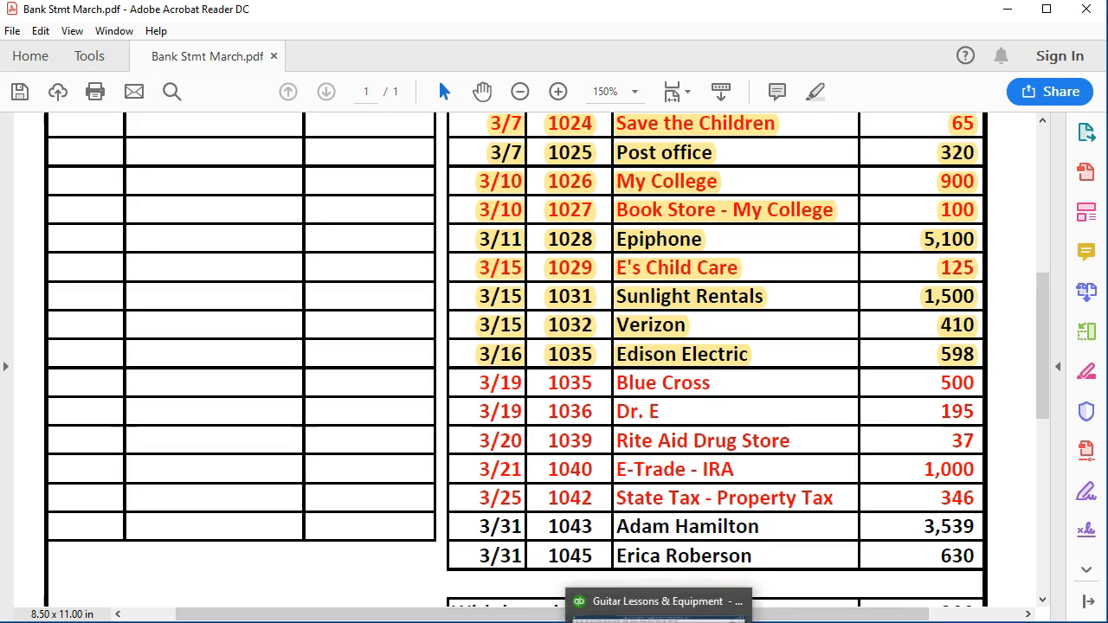
Return to the QuickBooks checking register and start an entry dated 03/19/2019, check 1035, with payee Blue Cross
{"action": "left_click", "coordinate": [659, 606]}
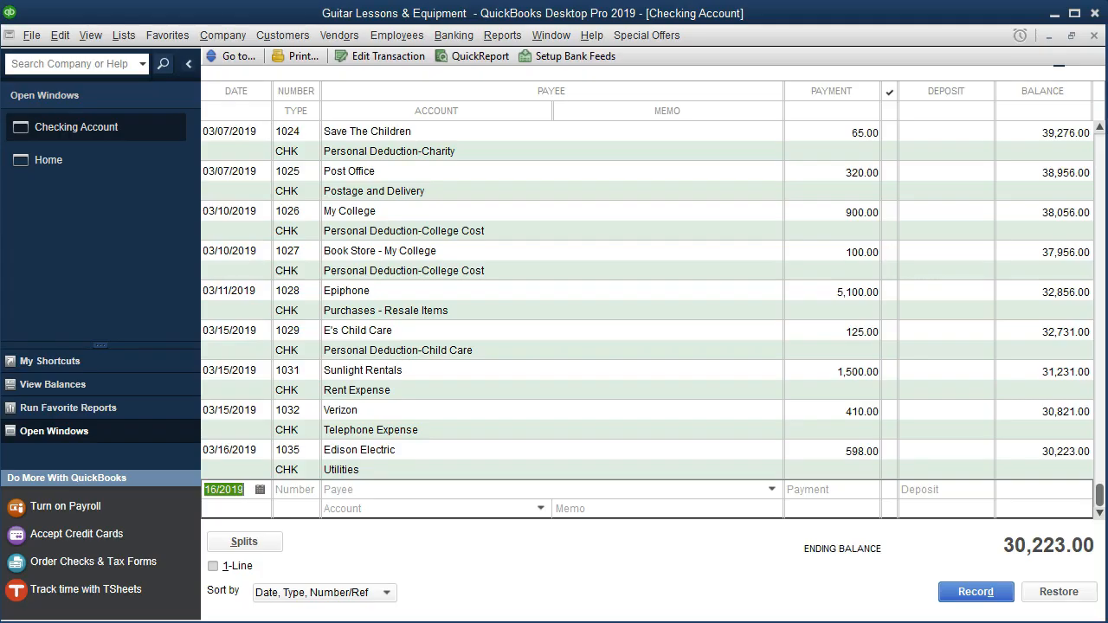
{"action": "key", "text": "plus"}
{"action": "key", "text": "plus"}
{"action": "key", "text": "plus"}
{"action": "key", "text": "plus"}
{"action": "key", "text": "Tab"}
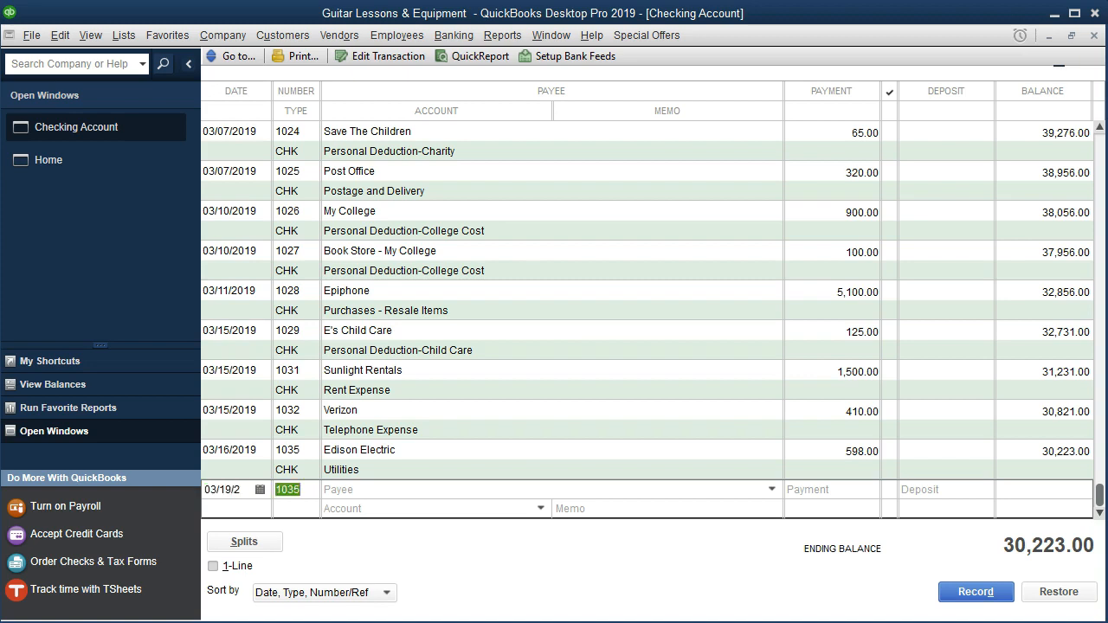
{"action": "key", "text": "Tab"}
{"action": "type", "text": "Blue Cr"}
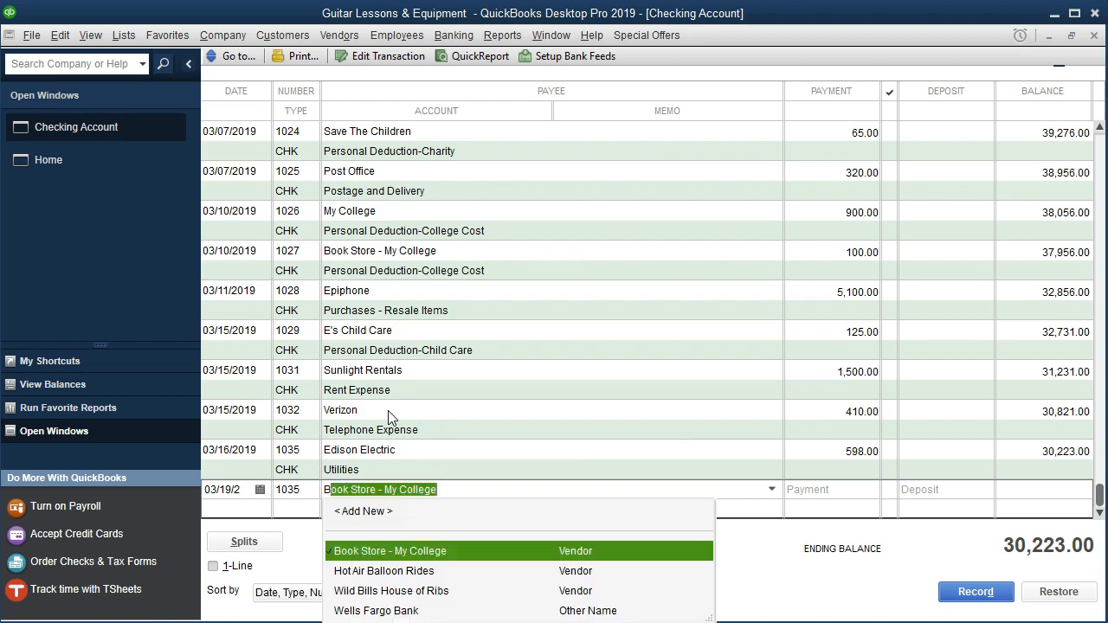
{"action": "type", "text": "oss"}
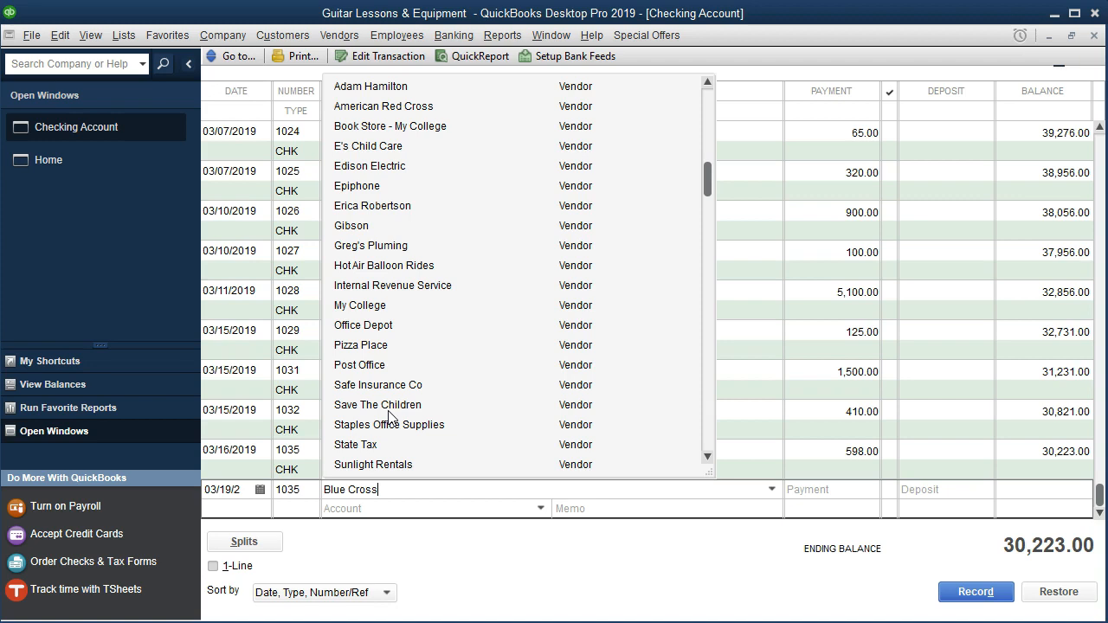
Quick-add Blue Cross to the name list as a vendor
{"action": "key", "text": "Tab"}
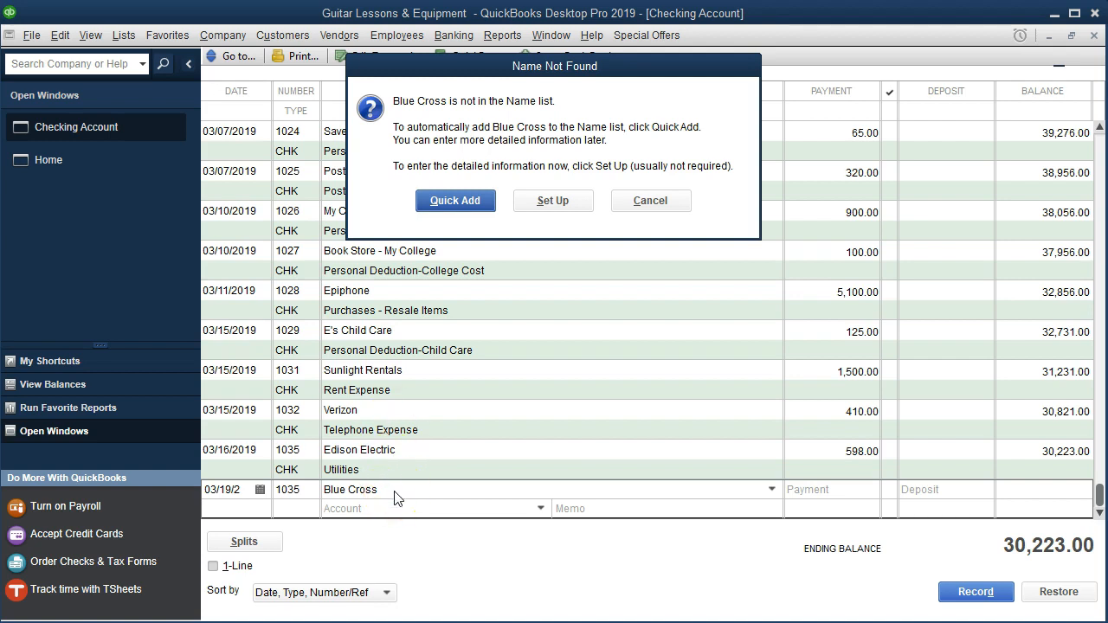
{"action": "left_click", "coordinate": [442, 203]}
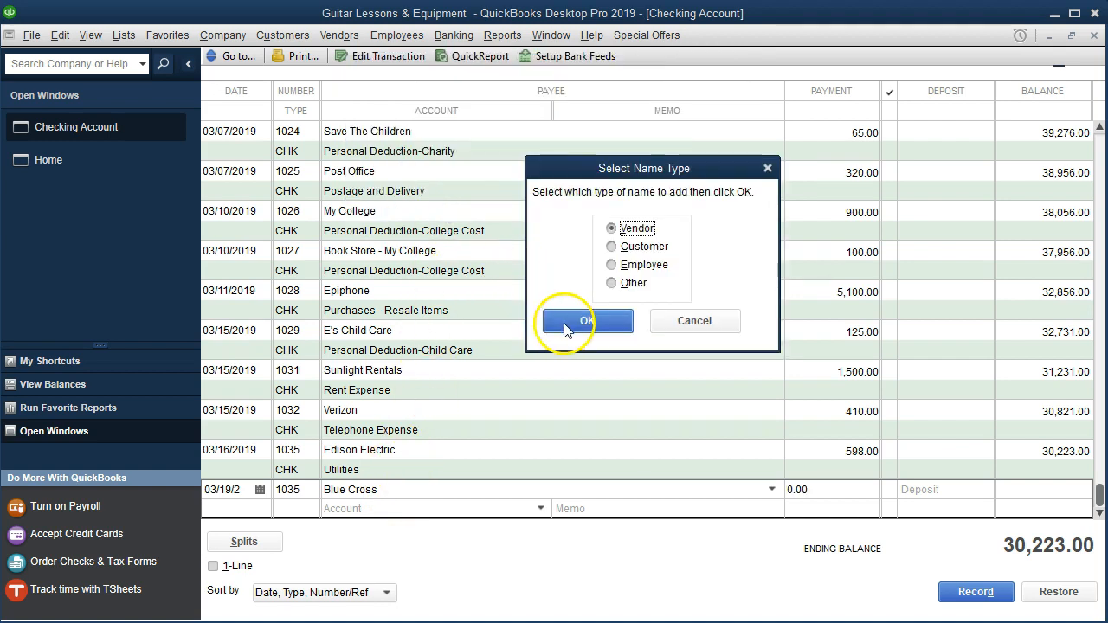
{"action": "left_click", "coordinate": [564, 325]}
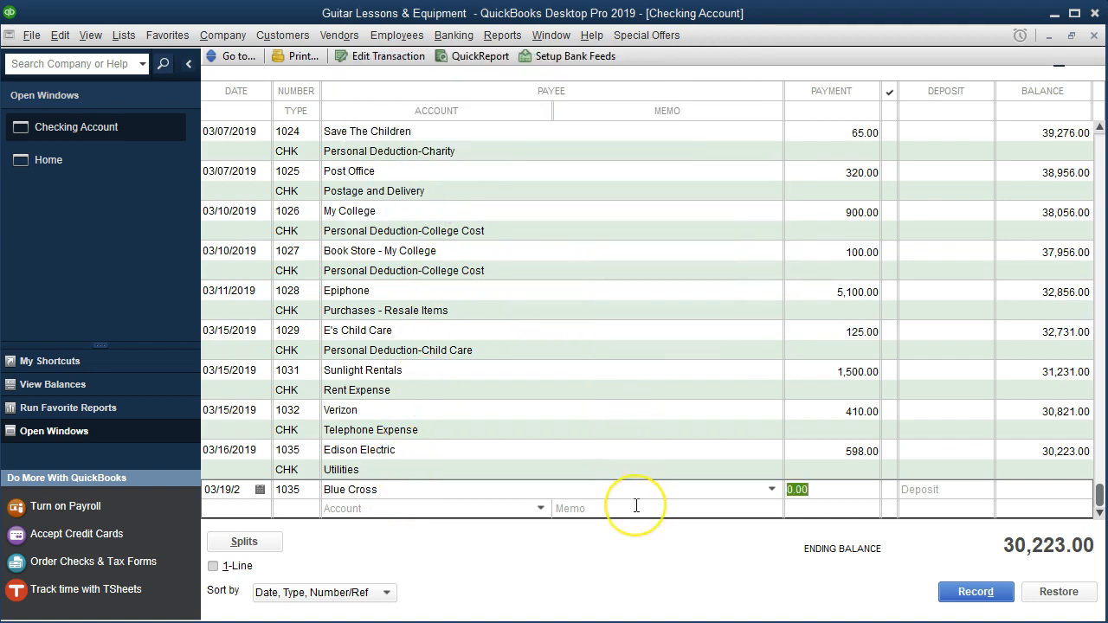
Enter a 500 payment for Blue Cross and the account name Personal Deduction-Medical Insurance
{"action": "type", "text": "500"}
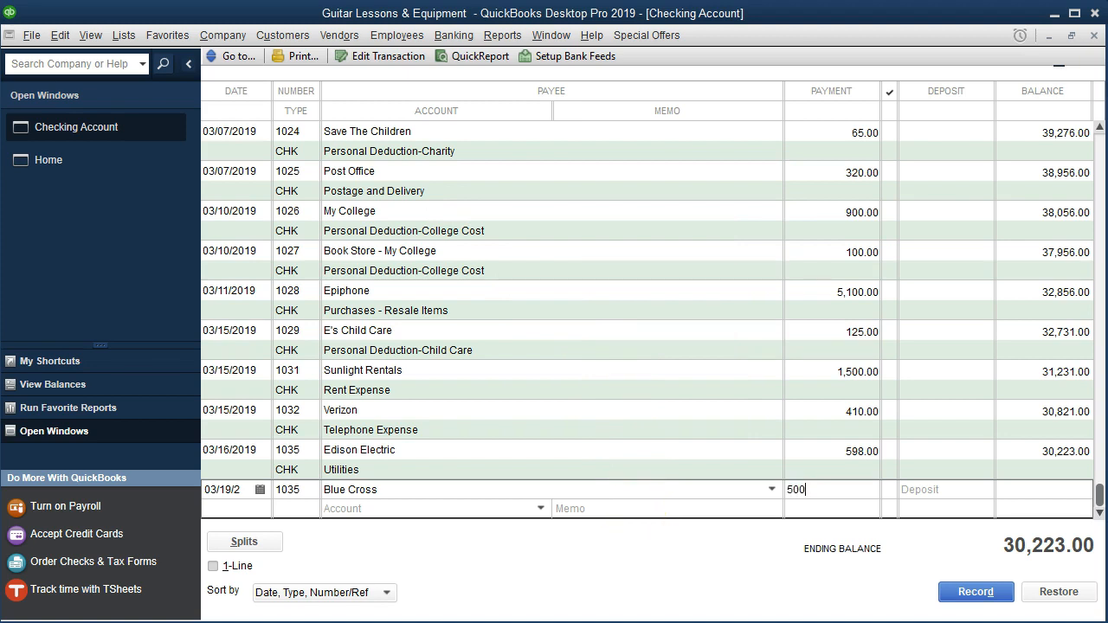
{"action": "key", "text": "Tab"}
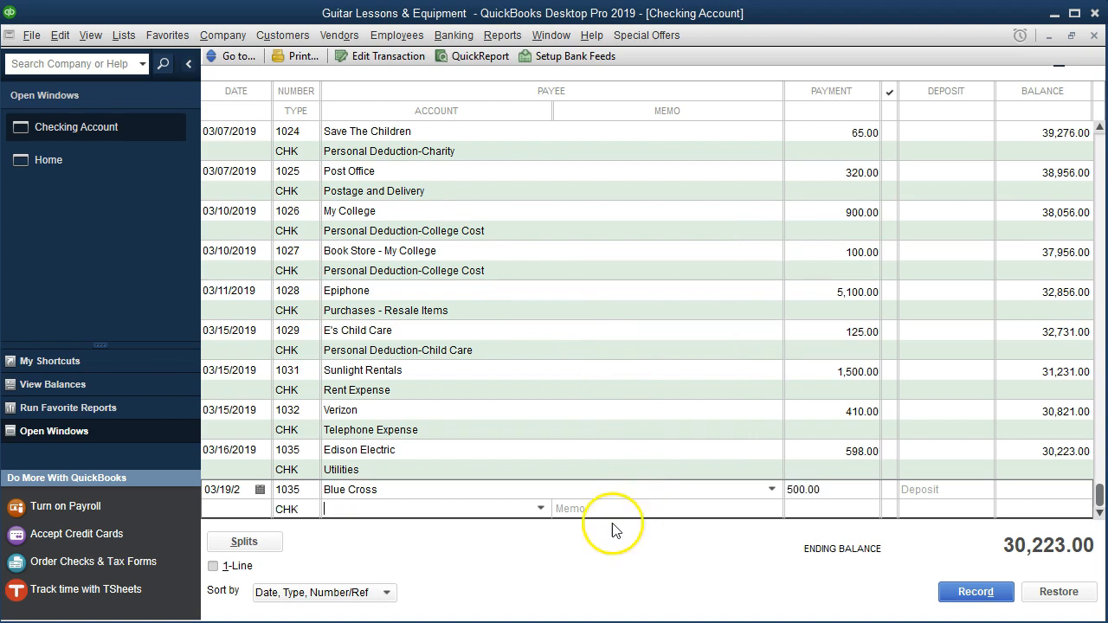
{"action": "left_click", "coordinate": [337, 533]}
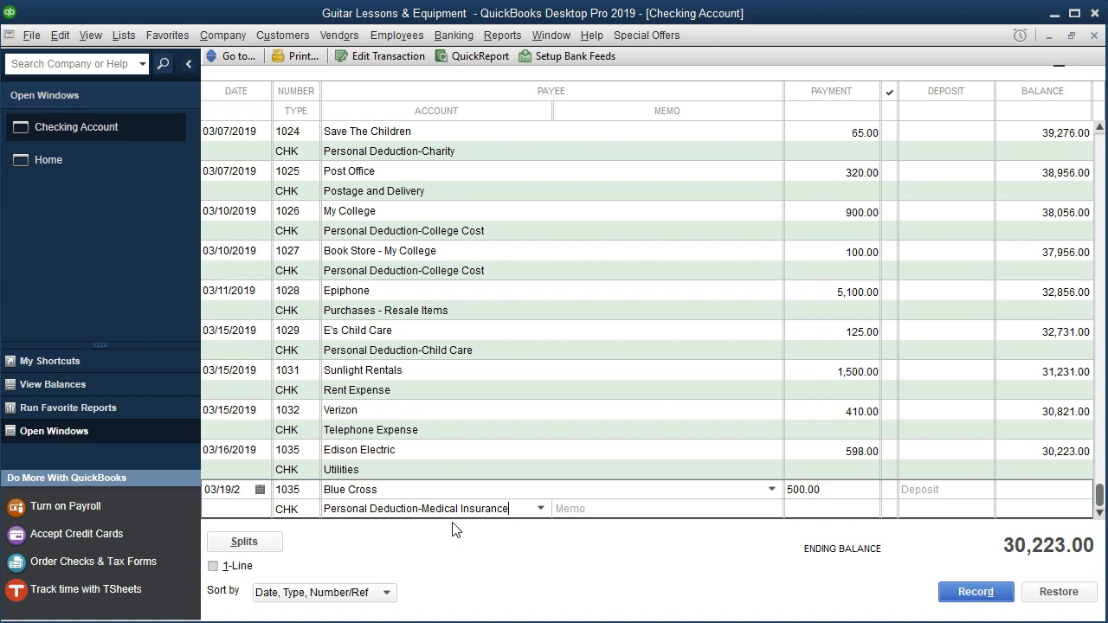
Set up the missing expense account for the Blue Cross check, shortening its name to Personal Deduction-Medical Ins
{"action": "left_click", "coordinate": [272, 549]}
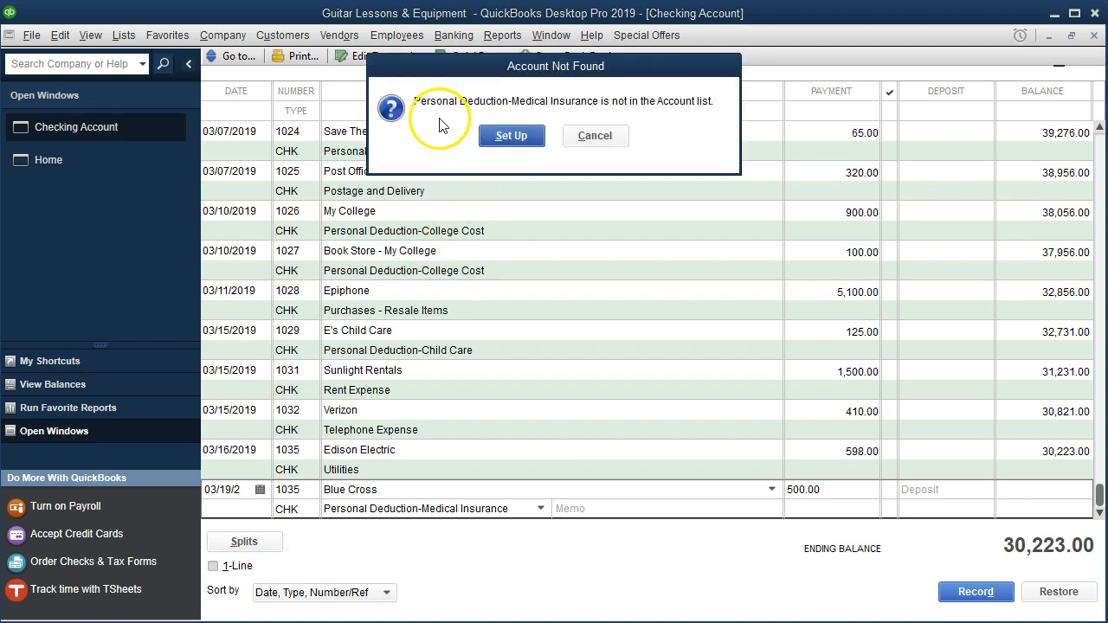
{"action": "left_click", "coordinate": [489, 140]}
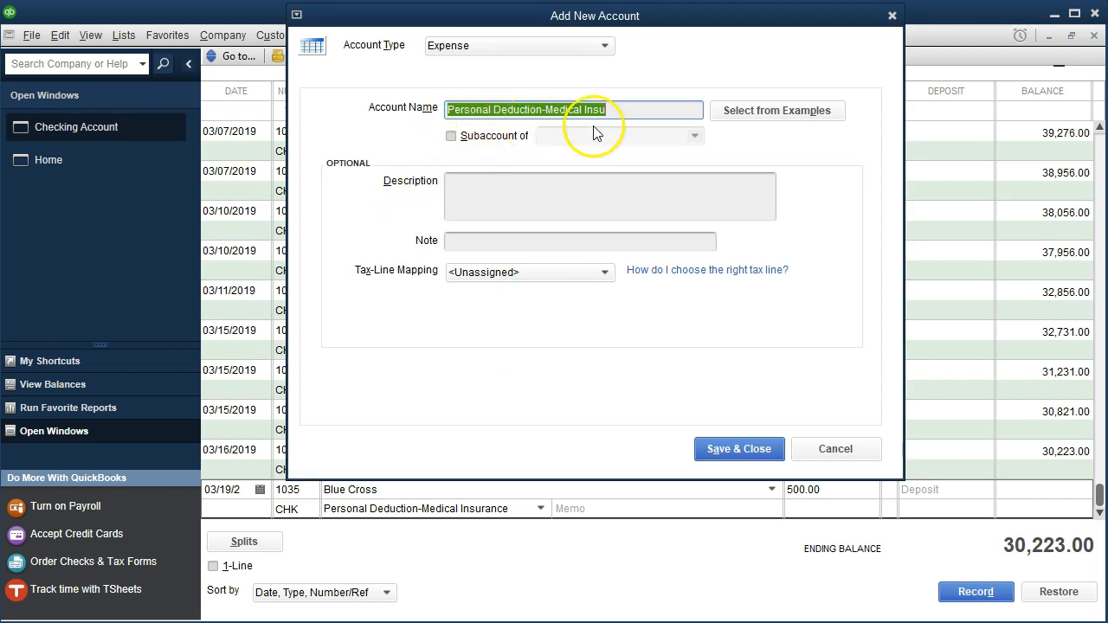
{"action": "left_click", "coordinate": [618, 111]}
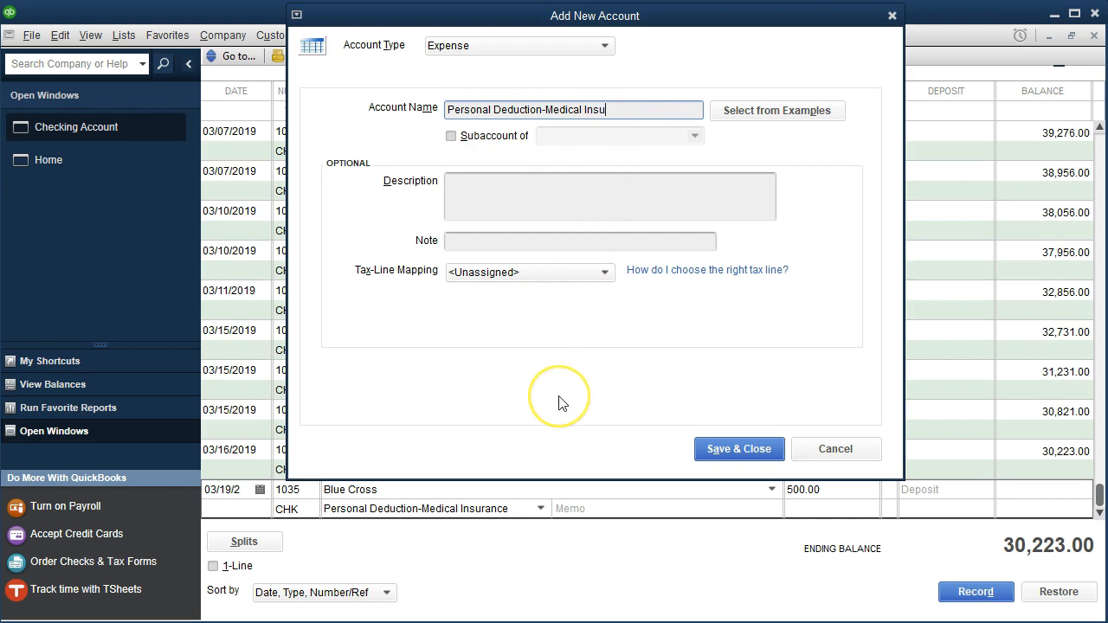
{"action": "key", "text": "BackSpace"}
{"action": "left_click", "coordinate": [736, 454]}
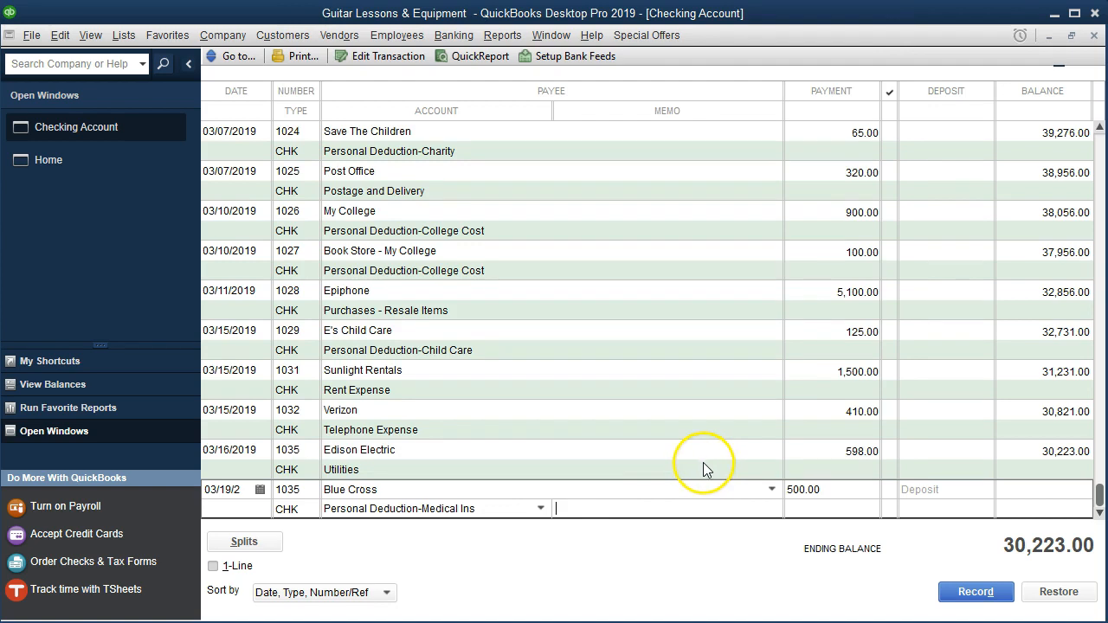
Assign the Tax Deduction-Personal class to the Blue Cross split line and record the check, keeping number 1035
{"action": "left_click", "coordinate": [245, 541]}
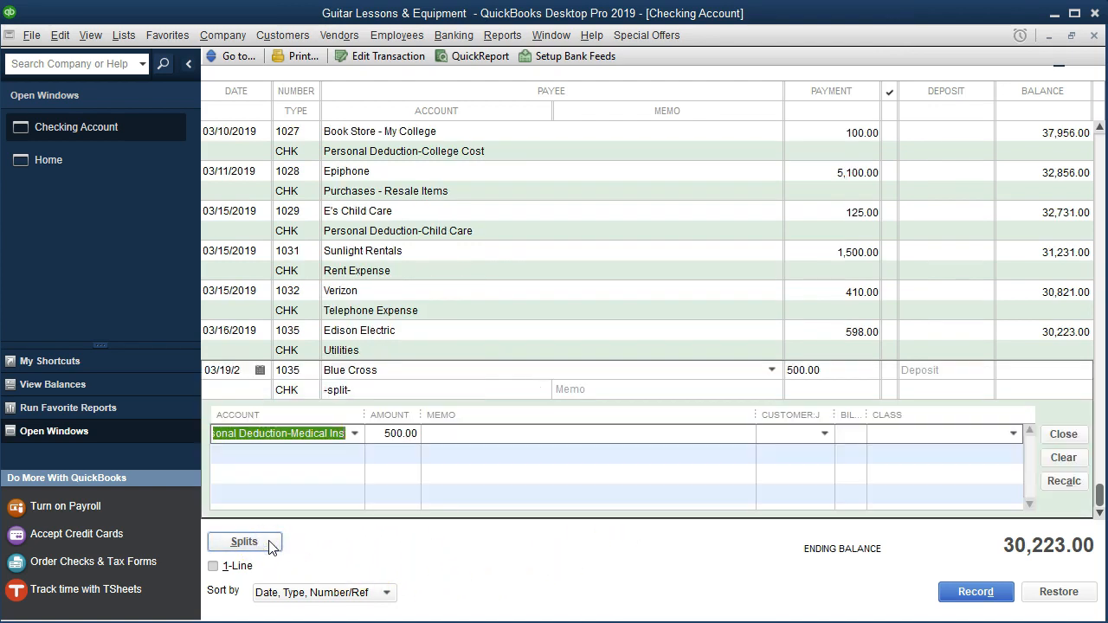
{"action": "left_click", "coordinate": [927, 433]}
{"action": "left_click", "coordinate": [1012, 435]}
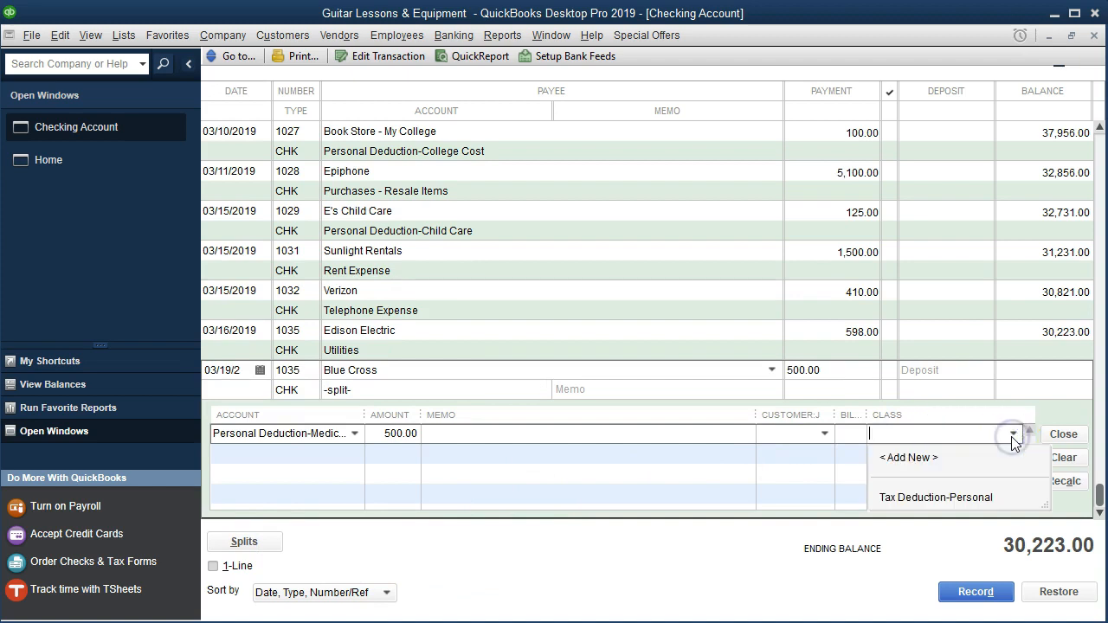
{"action": "left_click", "coordinate": [923, 509]}
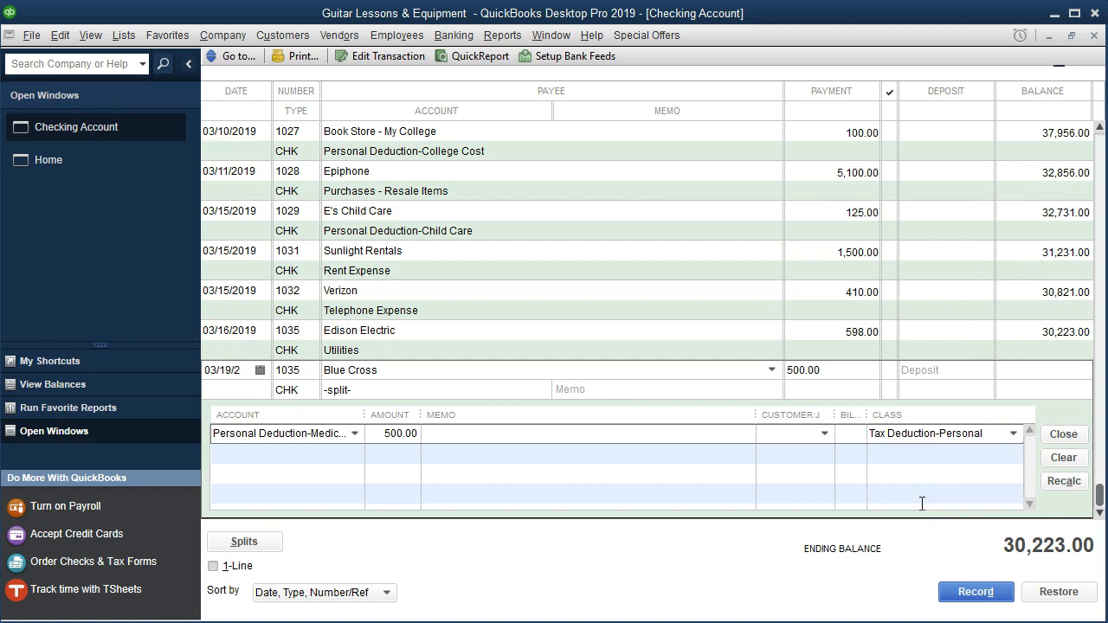
{"action": "left_click", "coordinate": [528, 545]}
{"action": "left_click", "coordinate": [641, 443]}
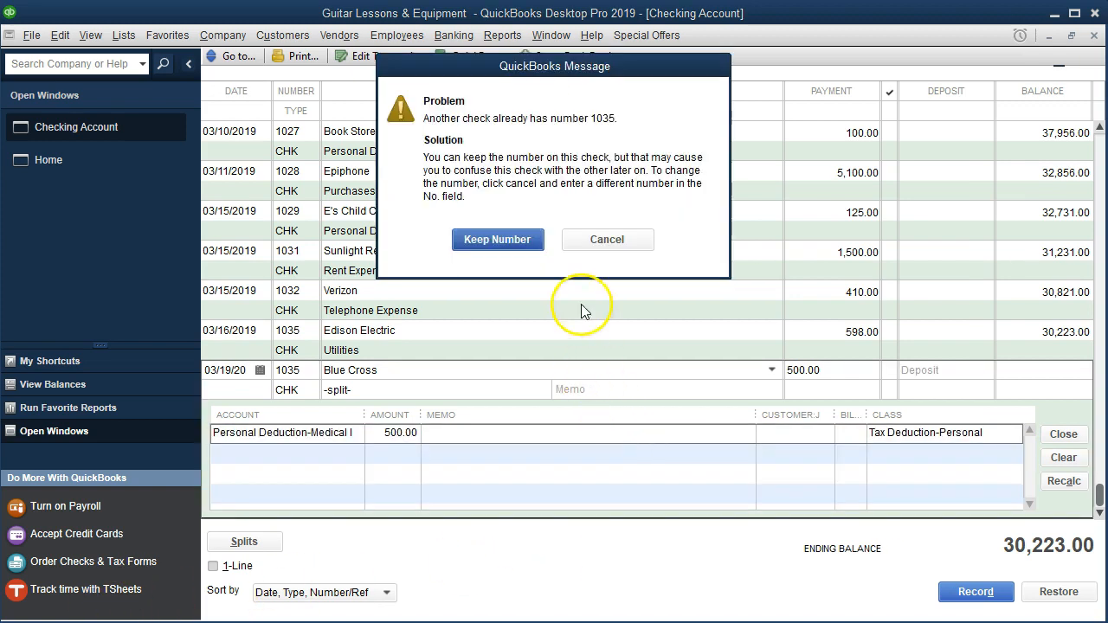
{"action": "left_click", "coordinate": [503, 240]}
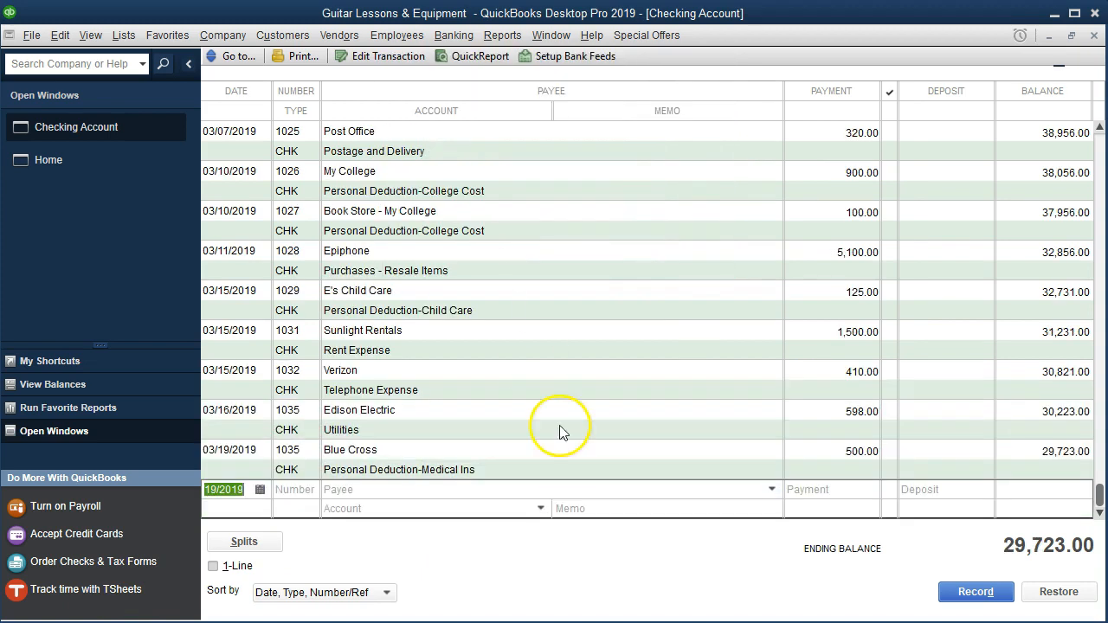
Switch to the bank statement in Acrobat Reader and highlight the 3/19 Blue Cross row
{"action": "key", "text": "alt+Tab"}
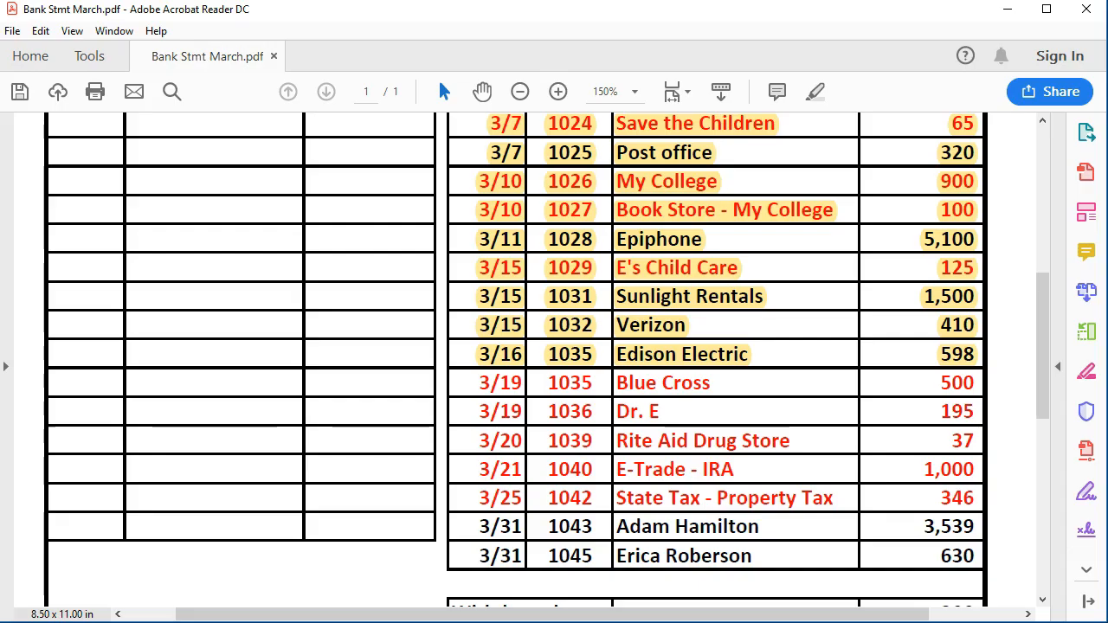
{"action": "left_click_drag", "start_coordinate": [477, 378], "coordinate": [976, 384]}
{"action": "right_click", "coordinate": [976, 386]}
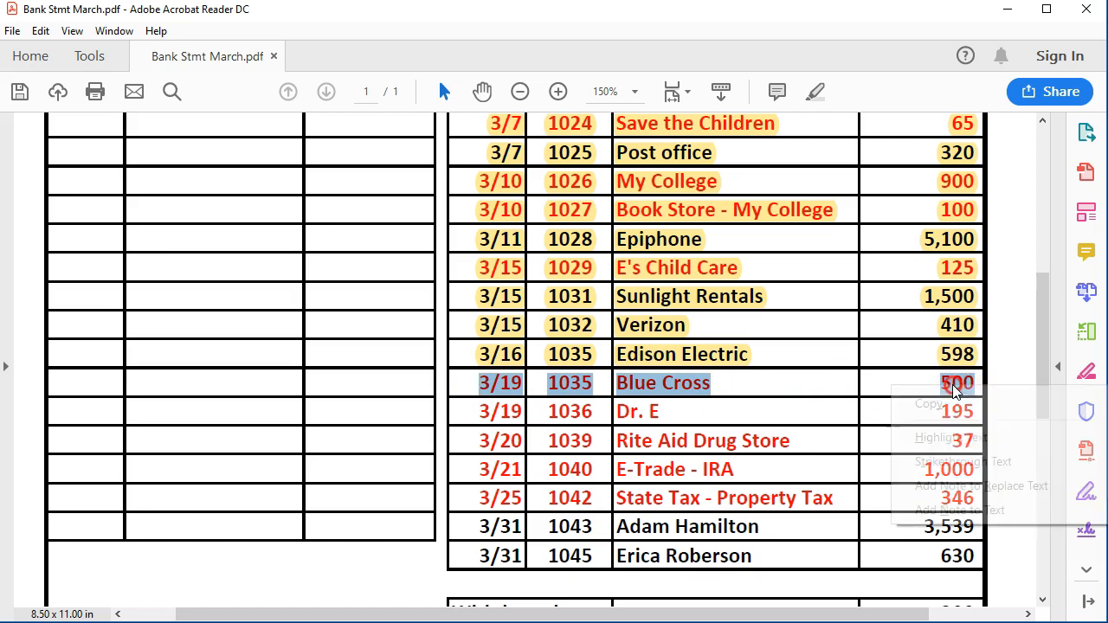
{"action": "left_click", "coordinate": [952, 438]}
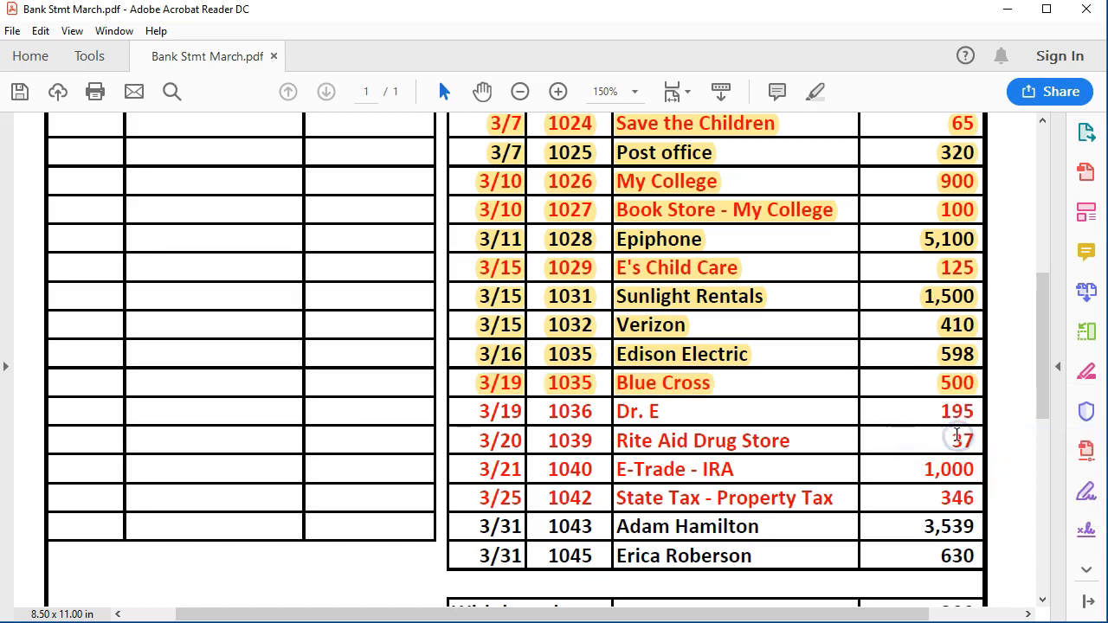
Return to the QuickBooks checking register and start an entry dated 03/19/2019 with check number 1036
{"action": "left_click", "coordinate": [661, 412]}
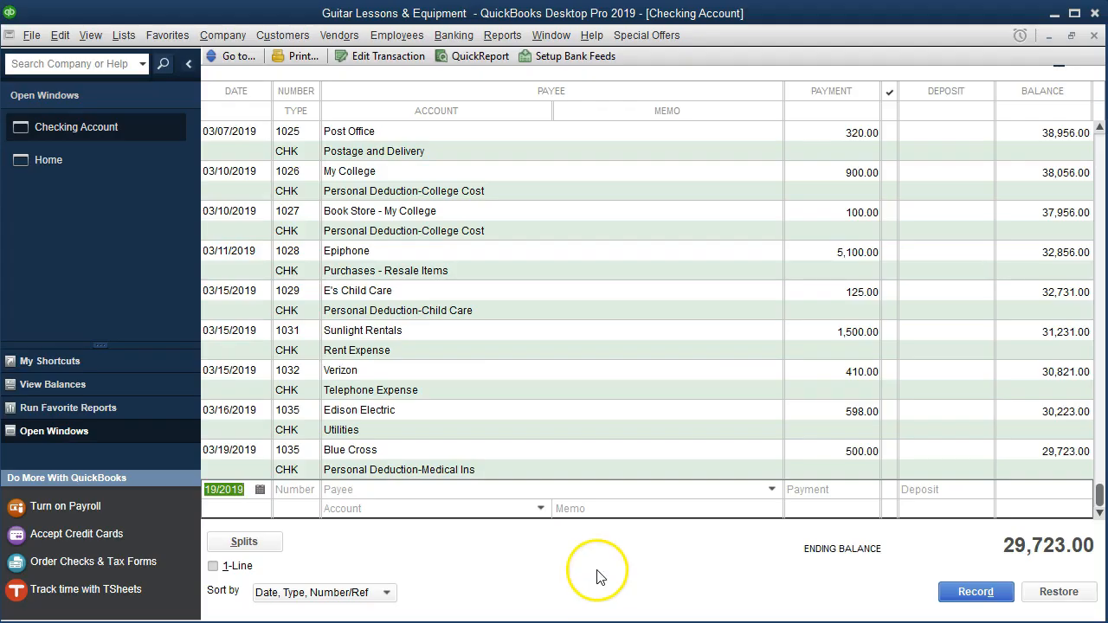
{"action": "key", "text": "Tab"}
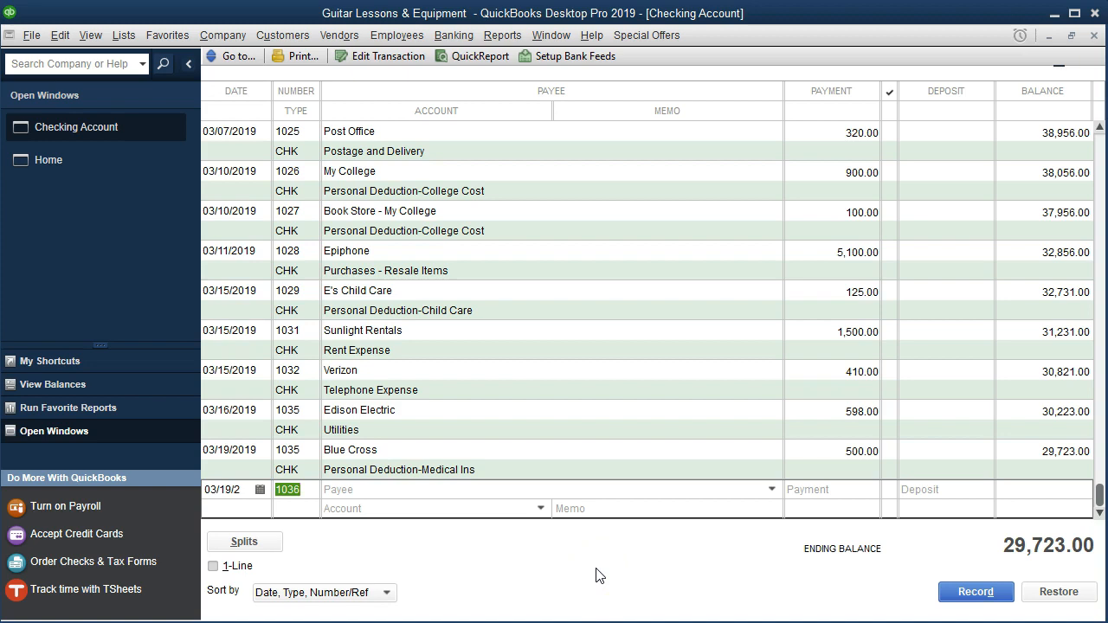
{"action": "key", "text": "Tab"}
Enter Dr. E as the payee of check 1036 and quick-add the name as a vendor
{"action": "type", "text": "Dr. E"}
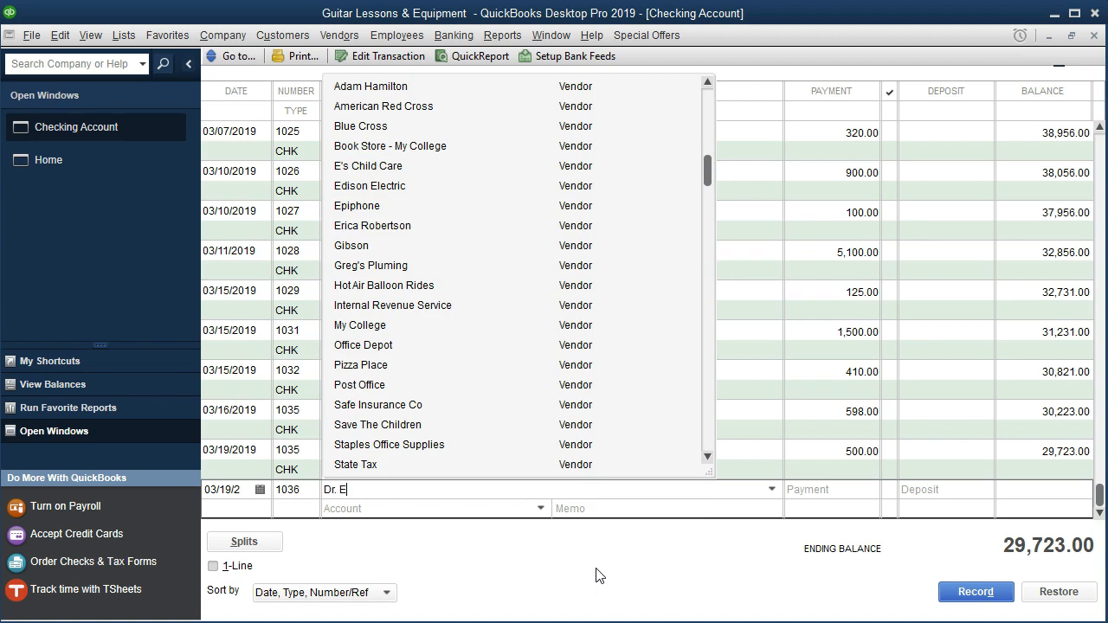
{"action": "key", "text": "Tab"}
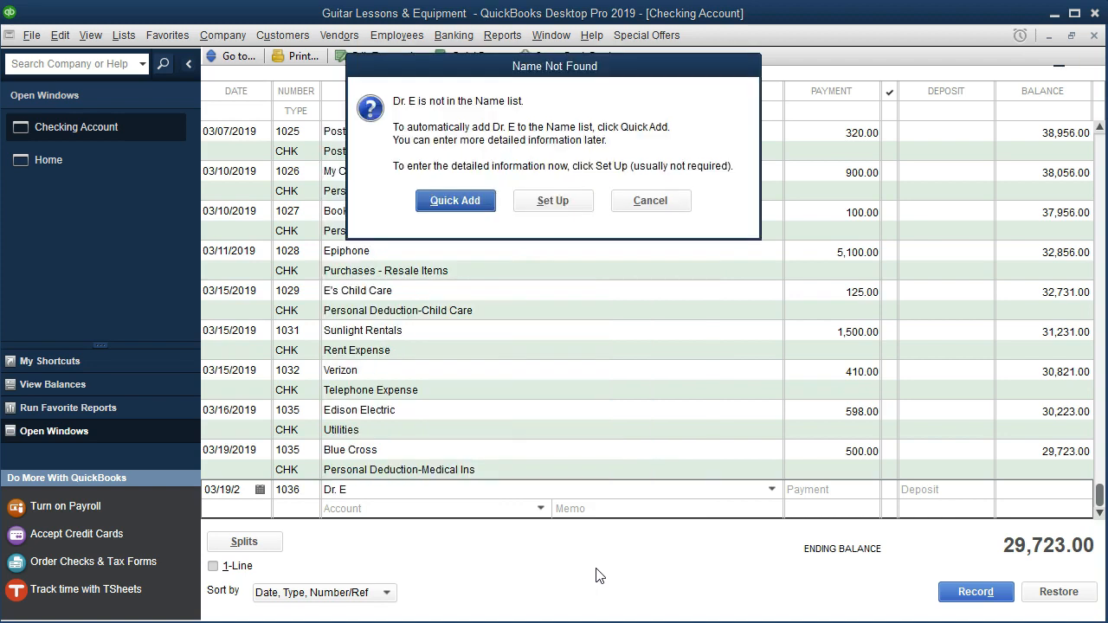
{"action": "left_click", "coordinate": [456, 204]}
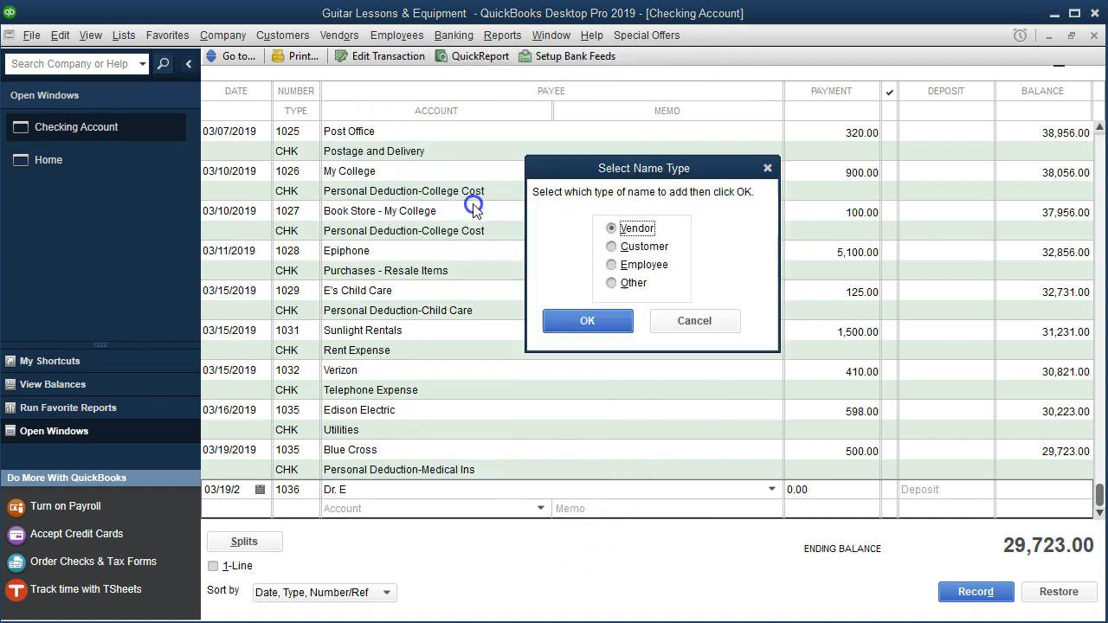
{"action": "left_click", "coordinate": [606, 324]}
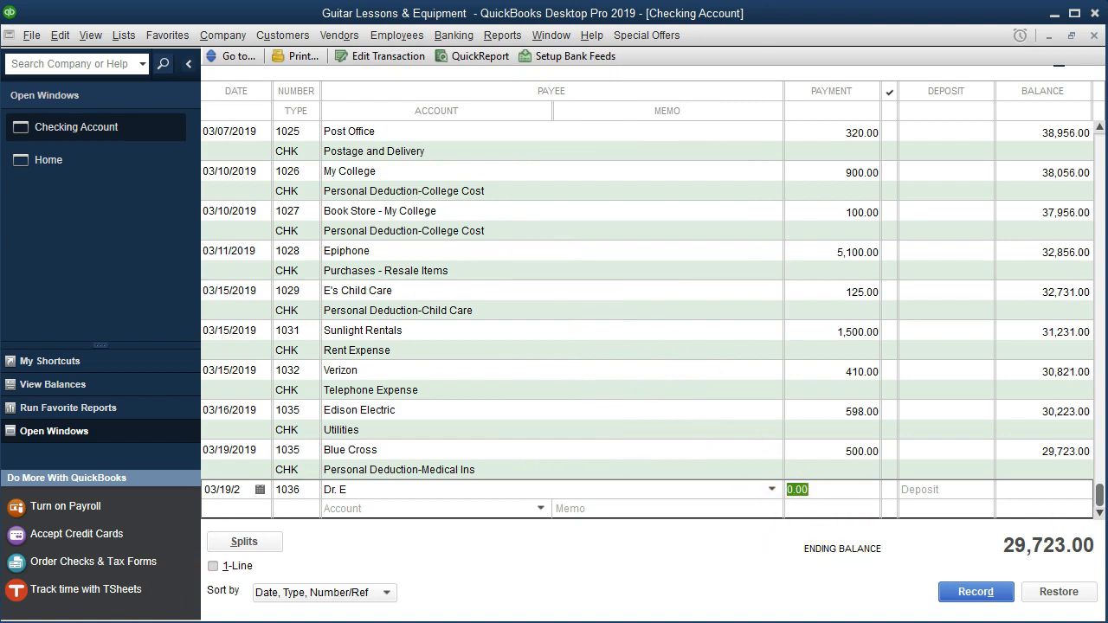
Enter a 195 payment for check 1036 and set up the expense account Personal Deduction-Medical Cost for it
{"action": "type", "text": "195"}
{"action": "key", "text": "Tab"}
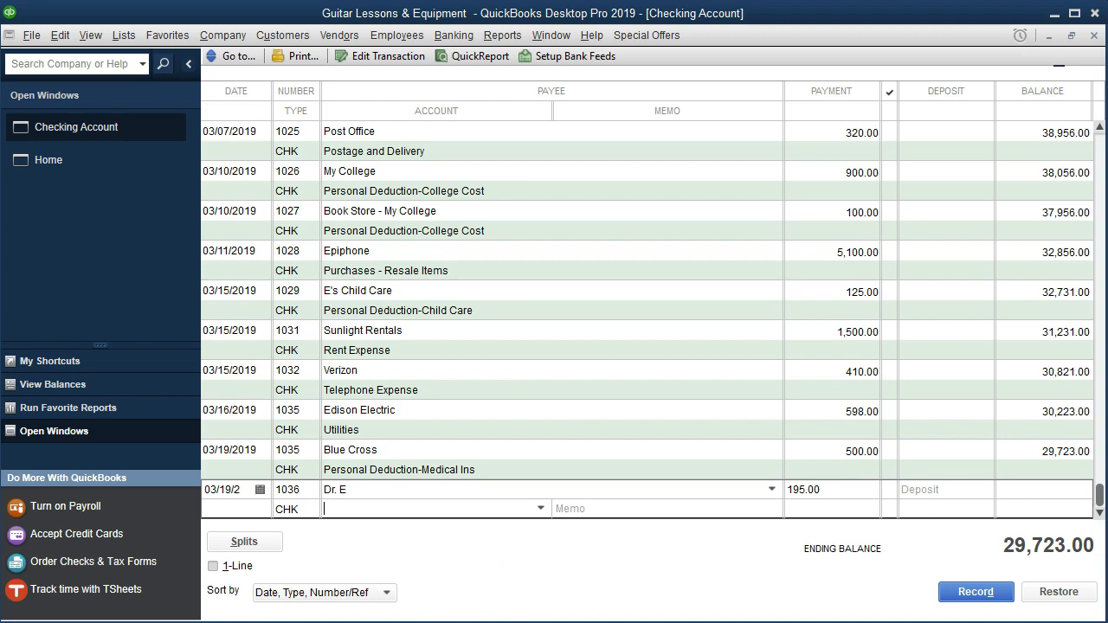
{"action": "left_click", "coordinate": [367, 506]}
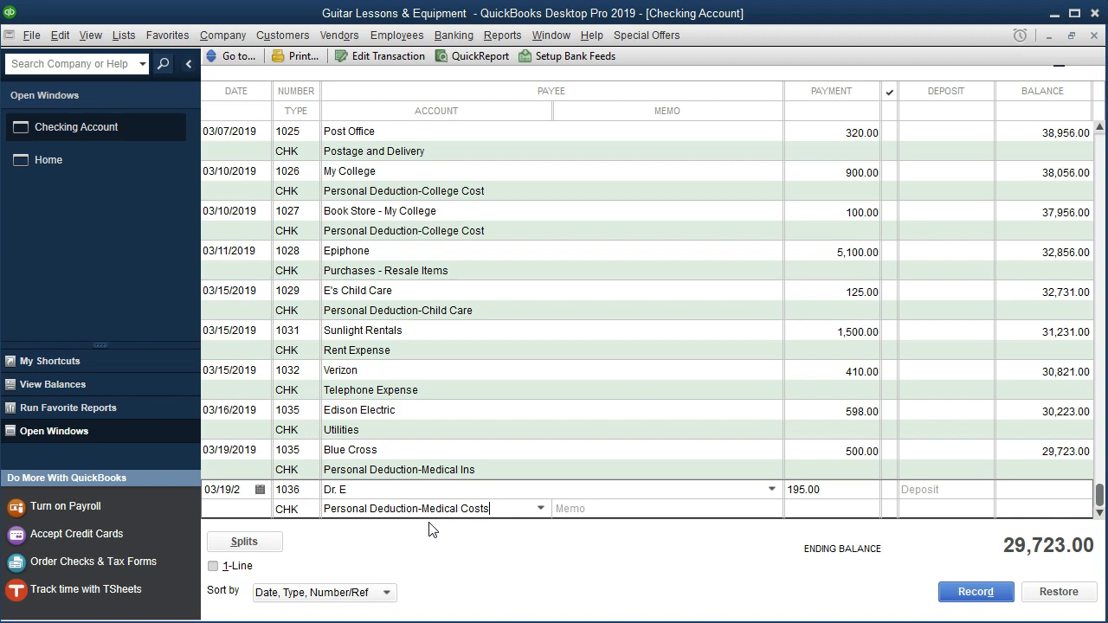
{"action": "key", "text": "Tab"}
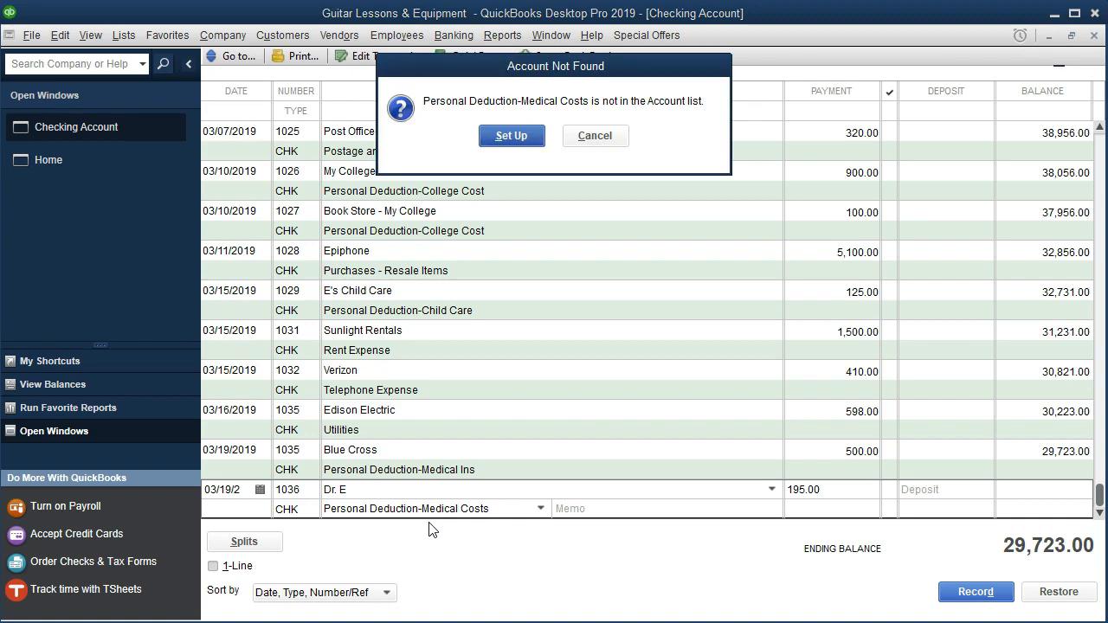
{"action": "left_click", "coordinate": [524, 137]}
{"action": "left_click", "coordinate": [512, 136]}
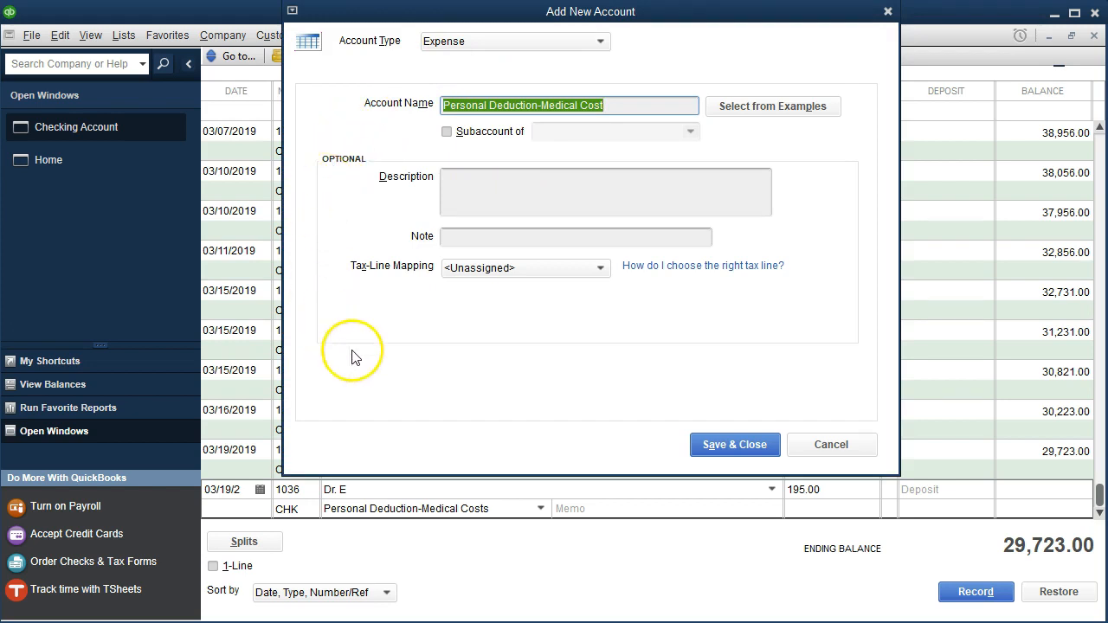
{"action": "left_click", "coordinate": [710, 445]}
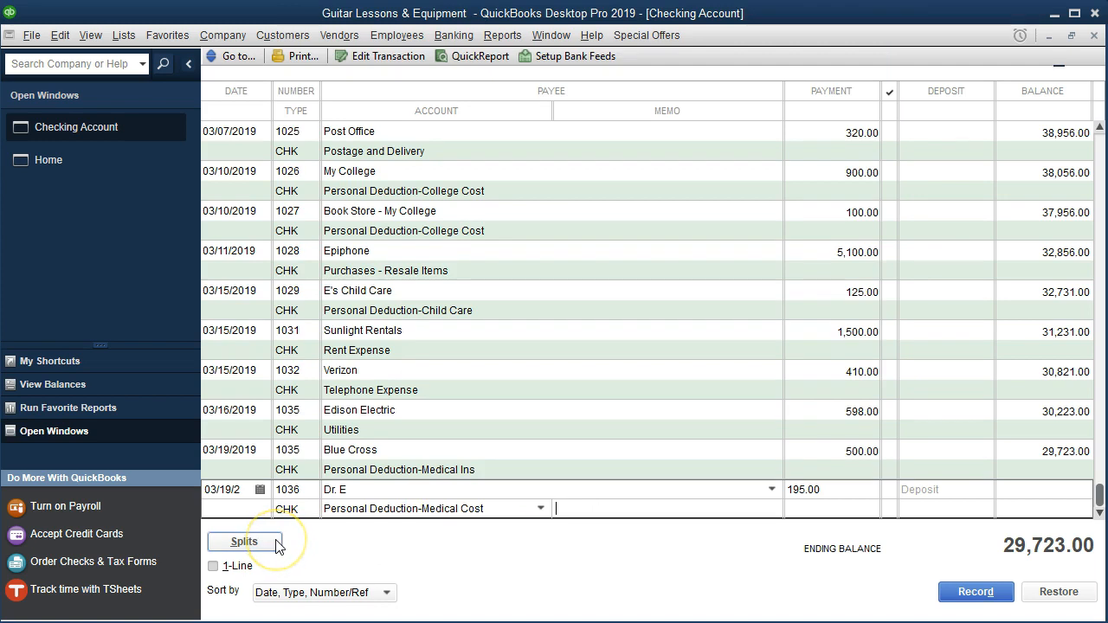
Assign the Tax Deduction-Personal class to the split line of check 1036 and record the entry
{"action": "left_click", "coordinate": [244, 541]}
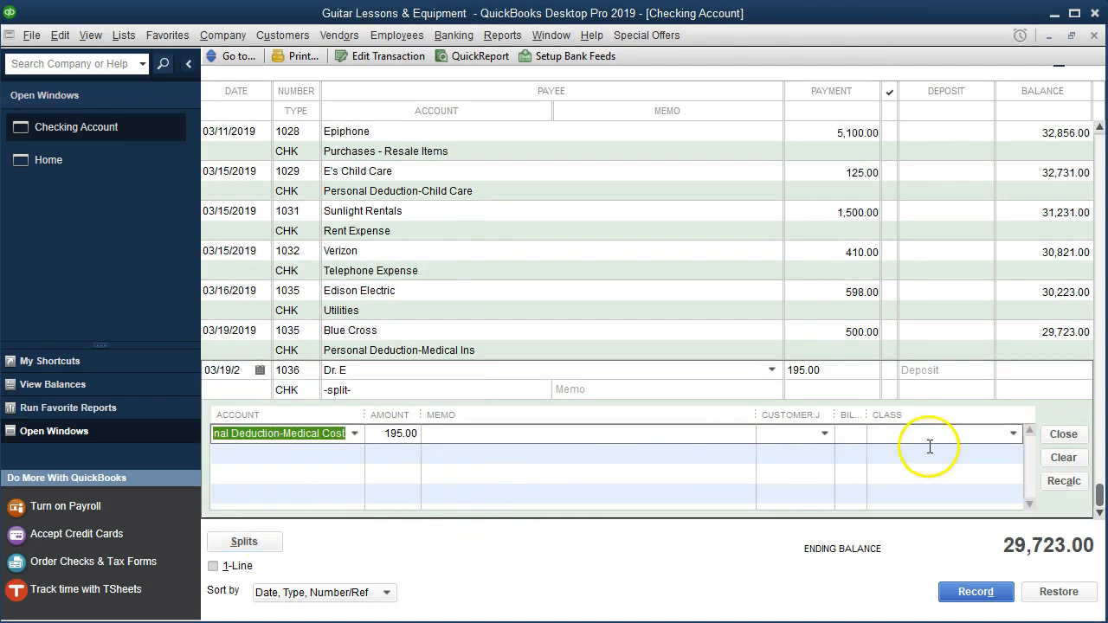
{"action": "left_click", "coordinate": [1014, 435]}
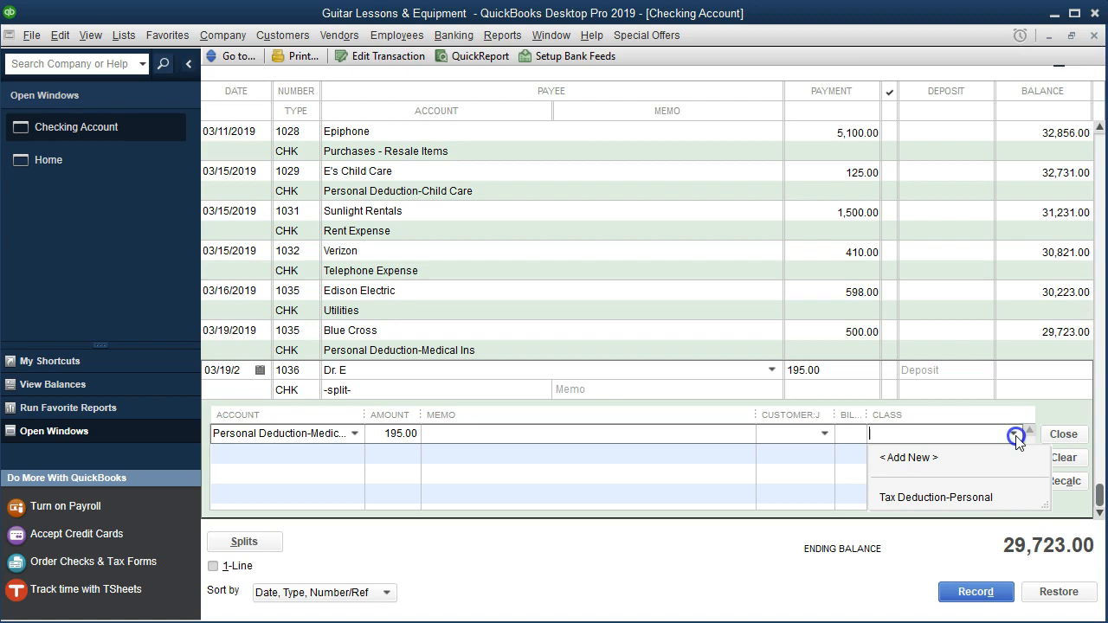
{"action": "left_click", "coordinate": [940, 497]}
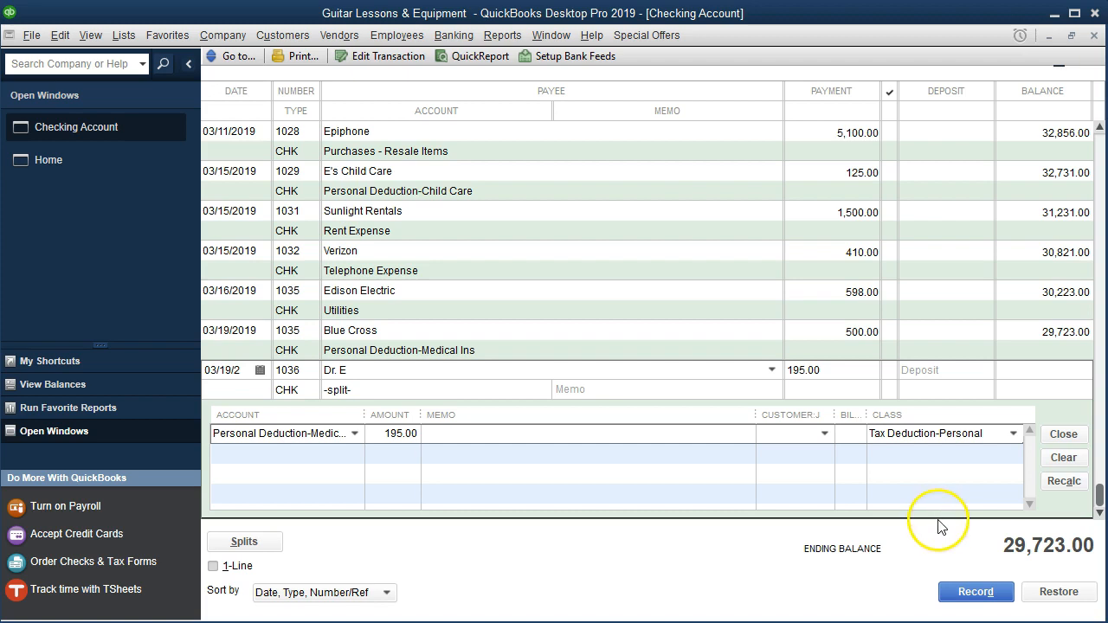
{"action": "left_click", "coordinate": [964, 594]}
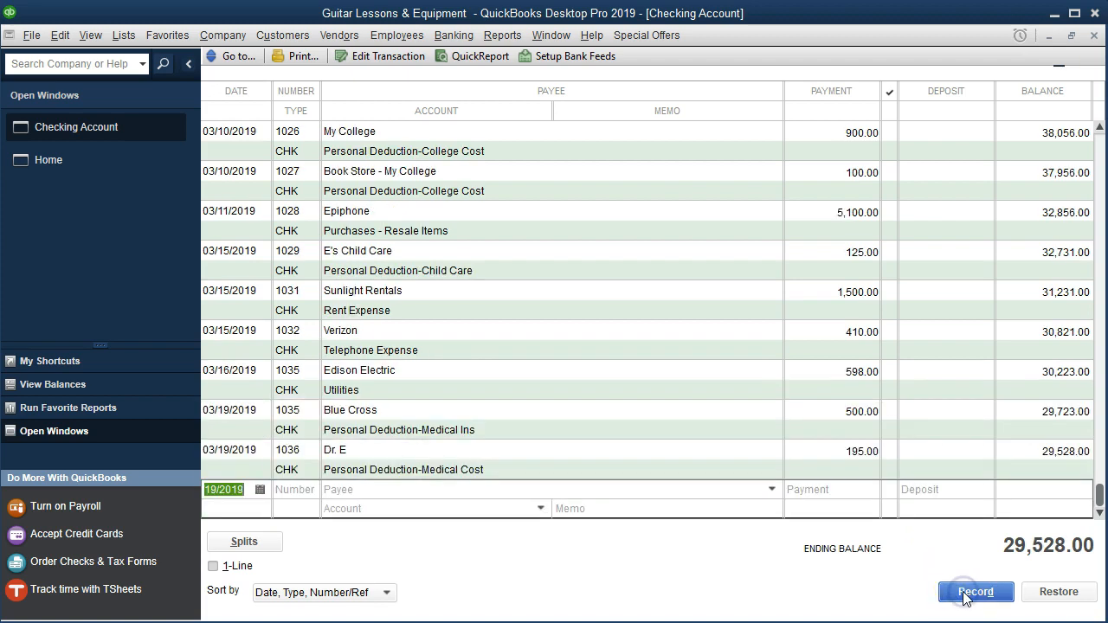
Switch to the bank statement in Acrobat Reader and highlight the 3/19 Dr. E row
{"action": "left_click", "coordinate": [616, 622]}
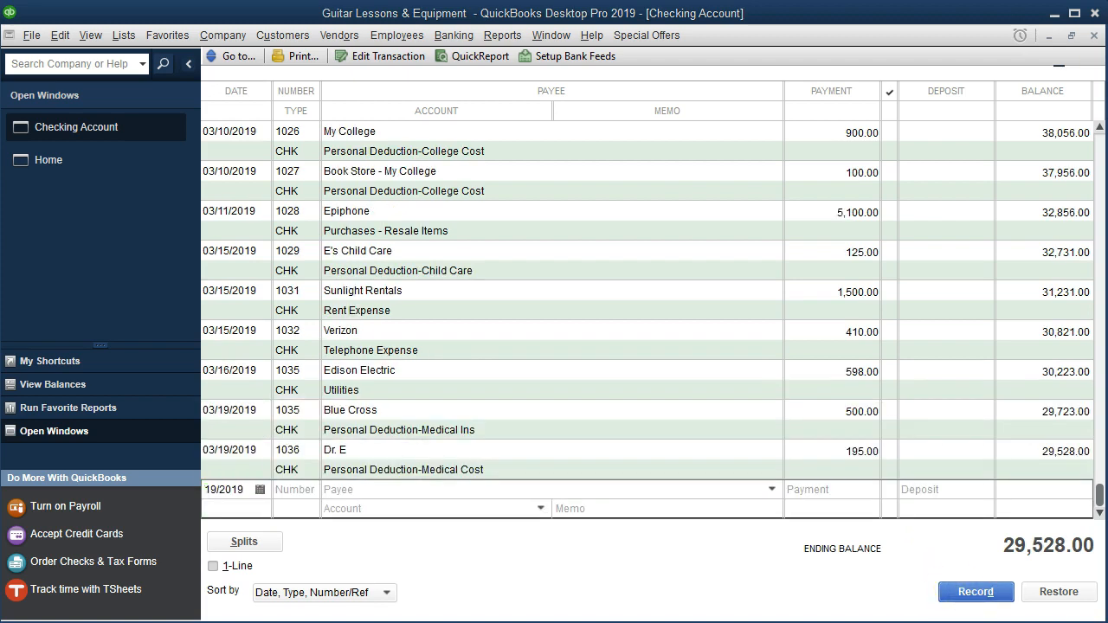
{"action": "left_click_drag", "start_coordinate": [479, 411], "coordinate": [963, 418]}
{"action": "right_click", "coordinate": [963, 418]}
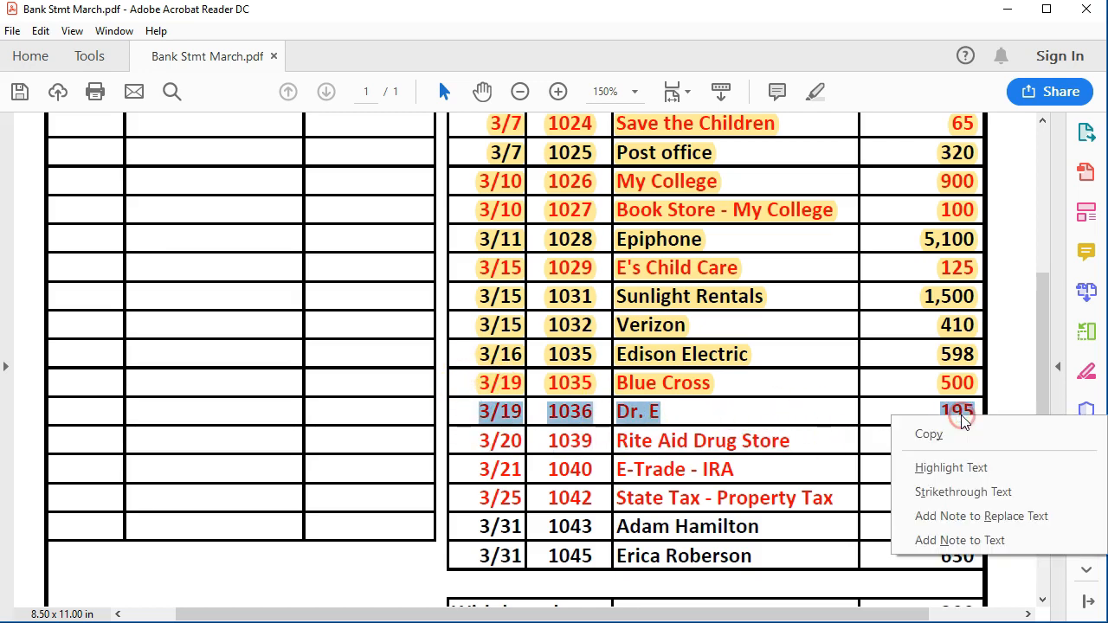
{"action": "left_click", "coordinate": [953, 462]}
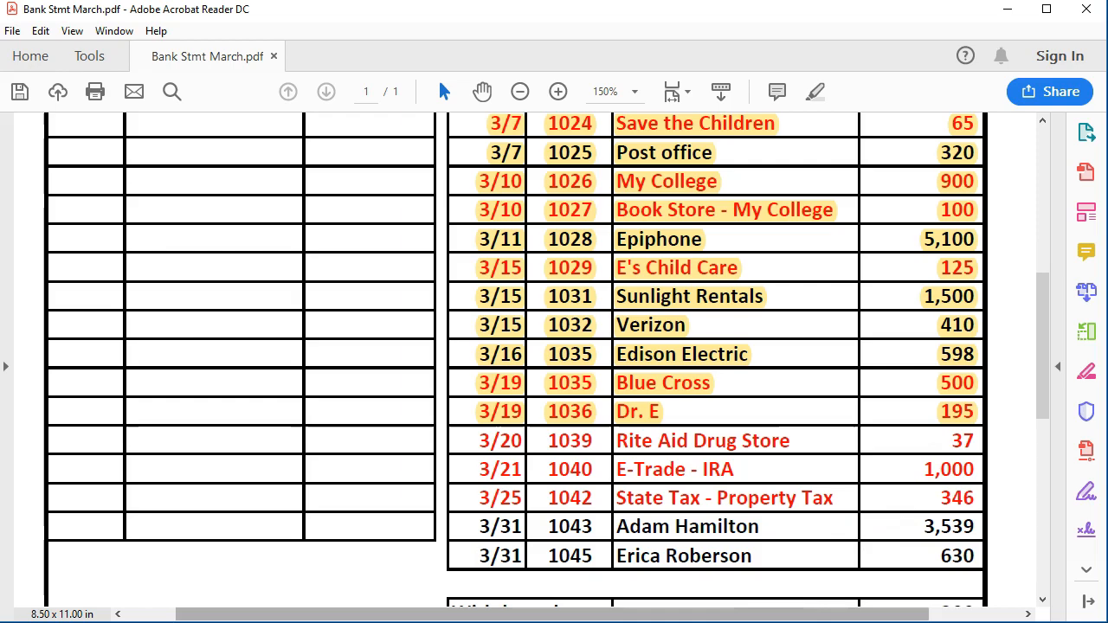
Return to the QuickBooks checking register and start an entry dated 03/20/2019 with check number 1040-
{"action": "left_click", "coordinate": [659, 606]}
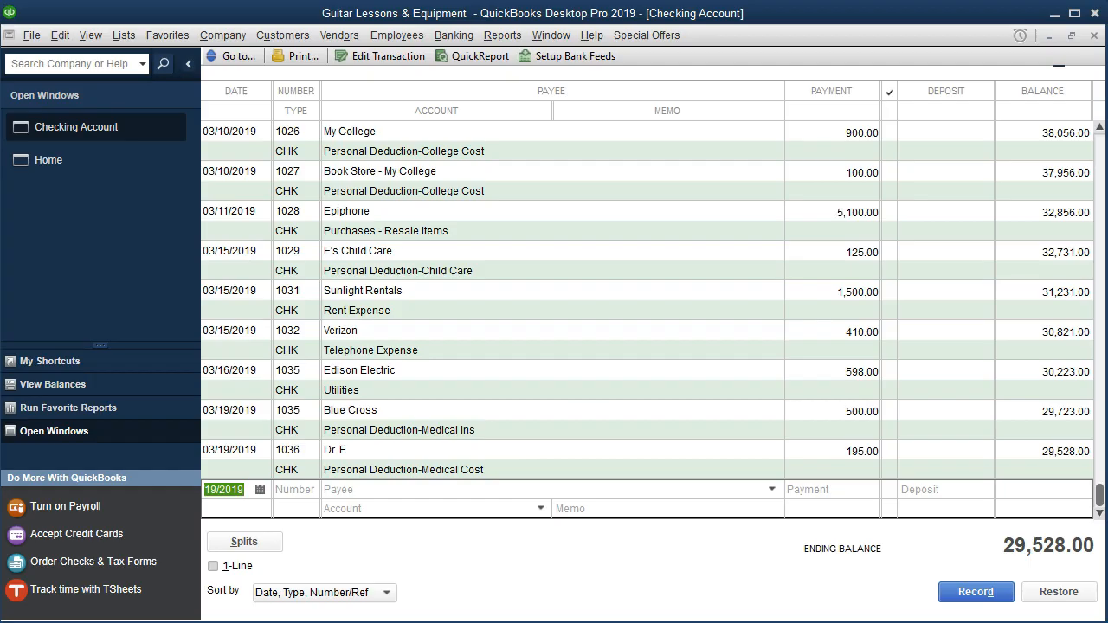
{"action": "key", "text": "plus"}
{"action": "key", "text": "Tab"}
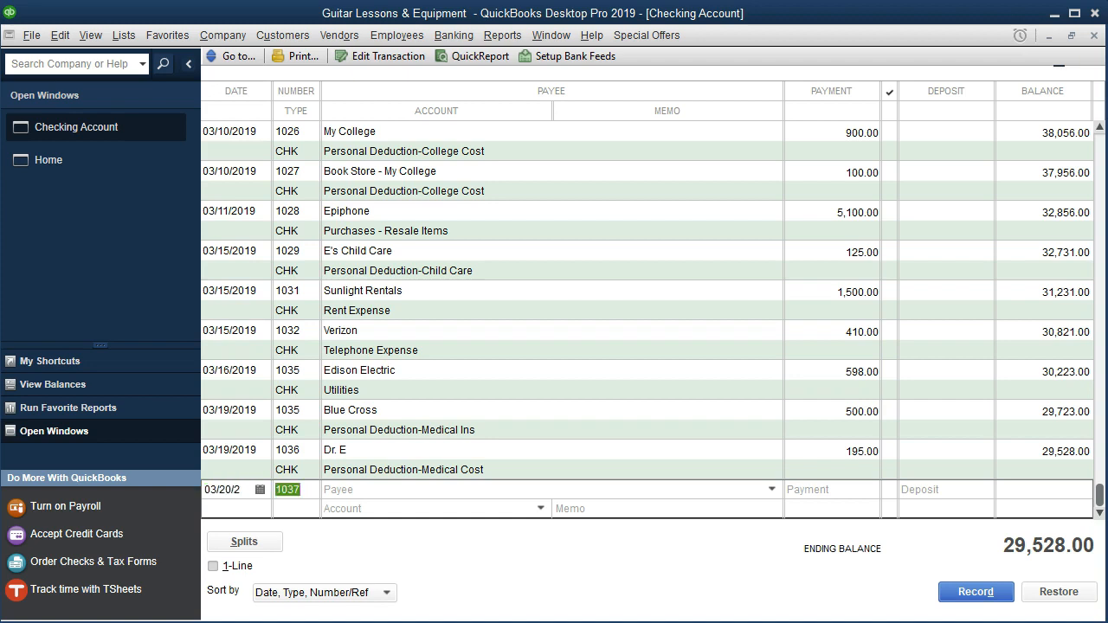
{"action": "key", "text": "plus"}
{"action": "key", "text": "plus"}
{"action": "key", "text": "plus"}
{"action": "key", "text": "Tab"}
{"action": "left_click", "coordinate": [299, 489]}
{"action": "type", "text": "-"}
{"action": "key", "text": "Tab"}
Enter Rite Aid Drug Store as the payee of the 03/20/2019 check and quick-add it as a vendor
{"action": "type", "text": "Rite Ad"}
{"action": "key", "text": "BackSpace"}
{"action": "type", "text": "id Dr"}
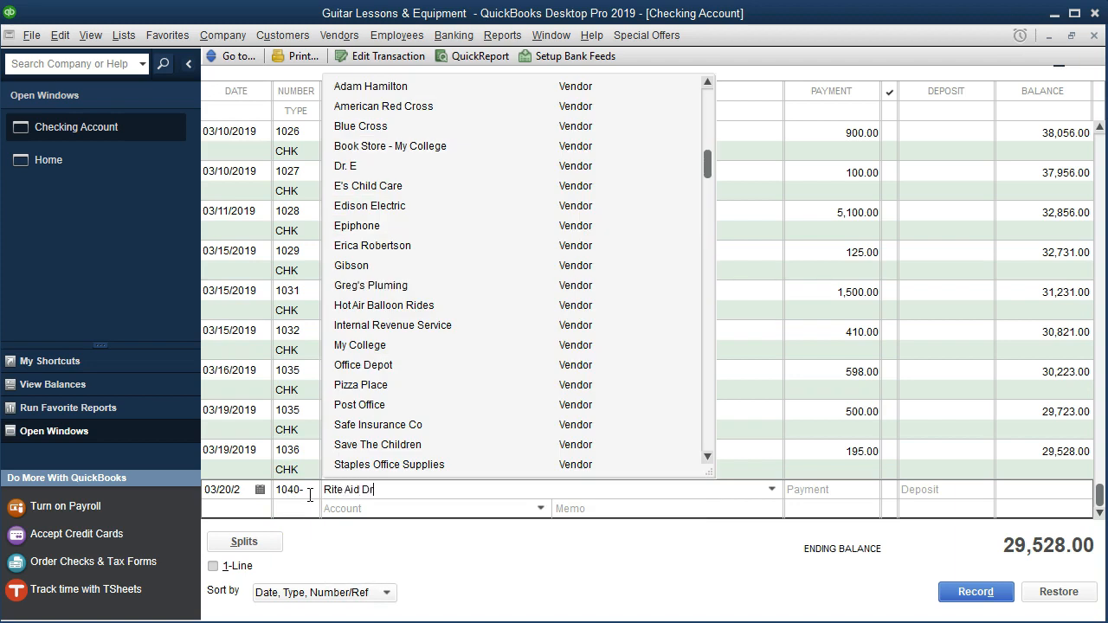
{"action": "type", "text": "ug Store"}
{"action": "key", "text": "Tab"}
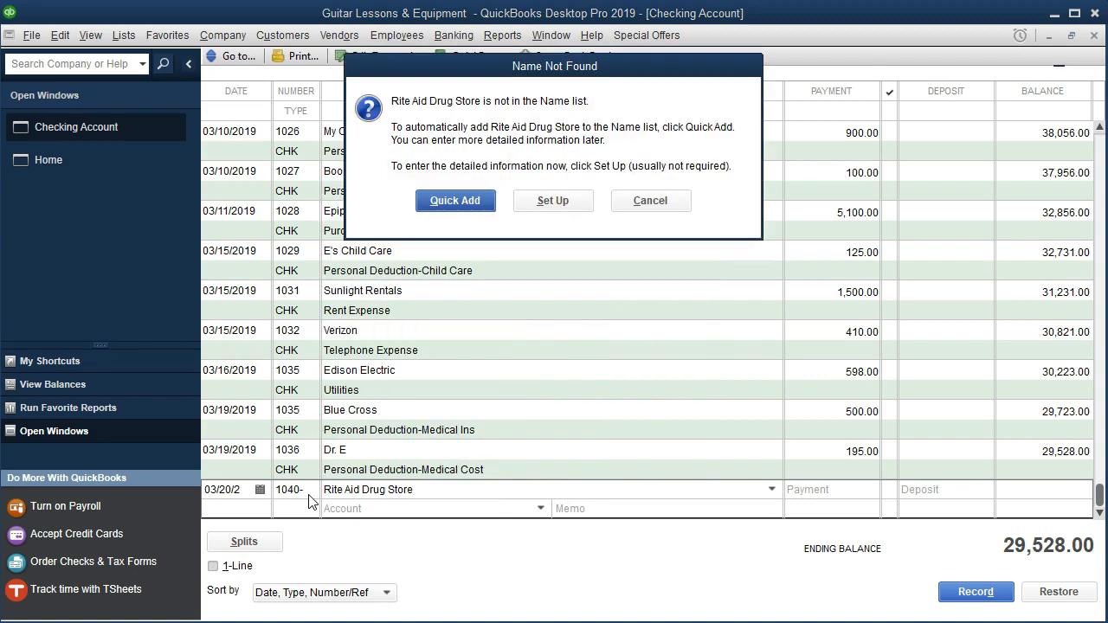
{"action": "left_click", "coordinate": [455, 203]}
{"action": "left_click", "coordinate": [558, 321]}
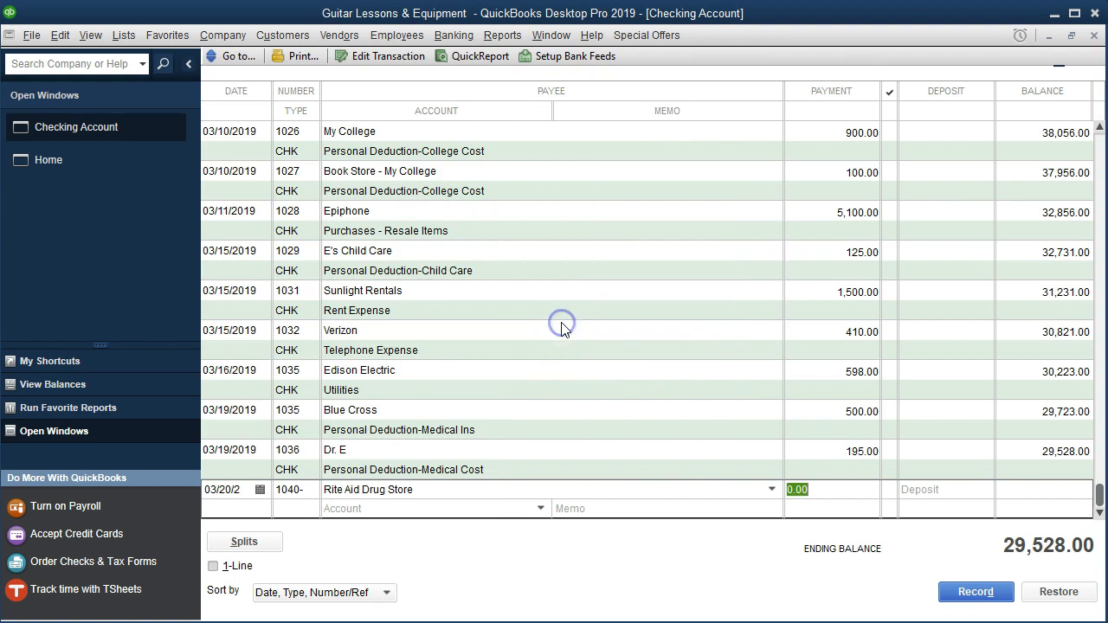
Enter a 37.00 payment for the Rite Aid Drug Store check, assign it to Personal Deduction-Medical Cost, and record the entry
{"action": "type", "text": "37"}
{"action": "key", "text": "Tab"}
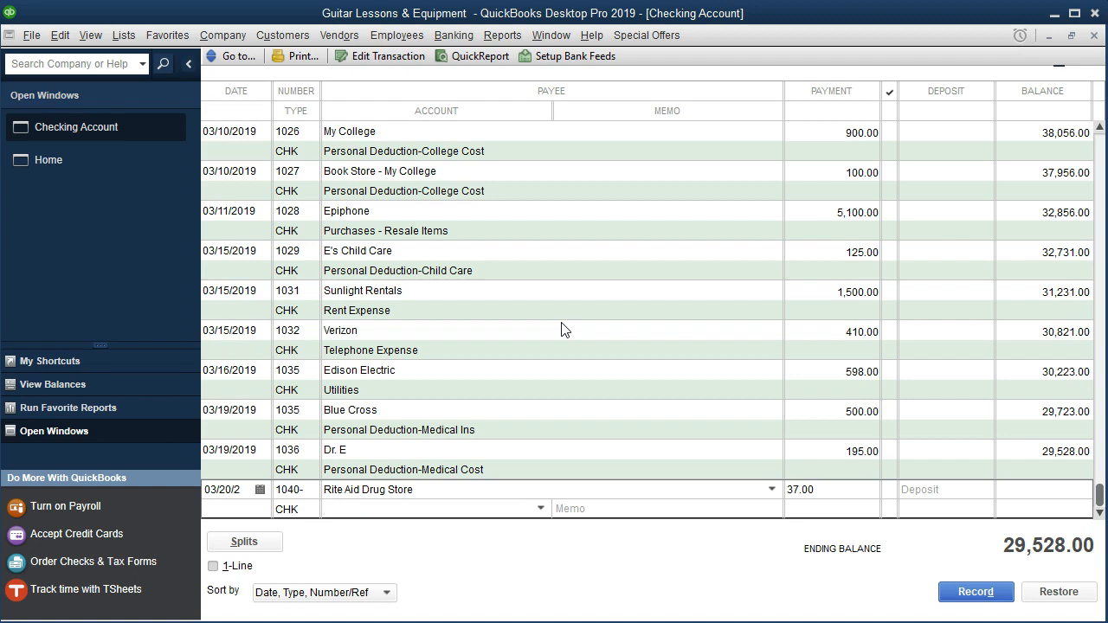
{"action": "type", "text": "Personal Deduction-Charity"}
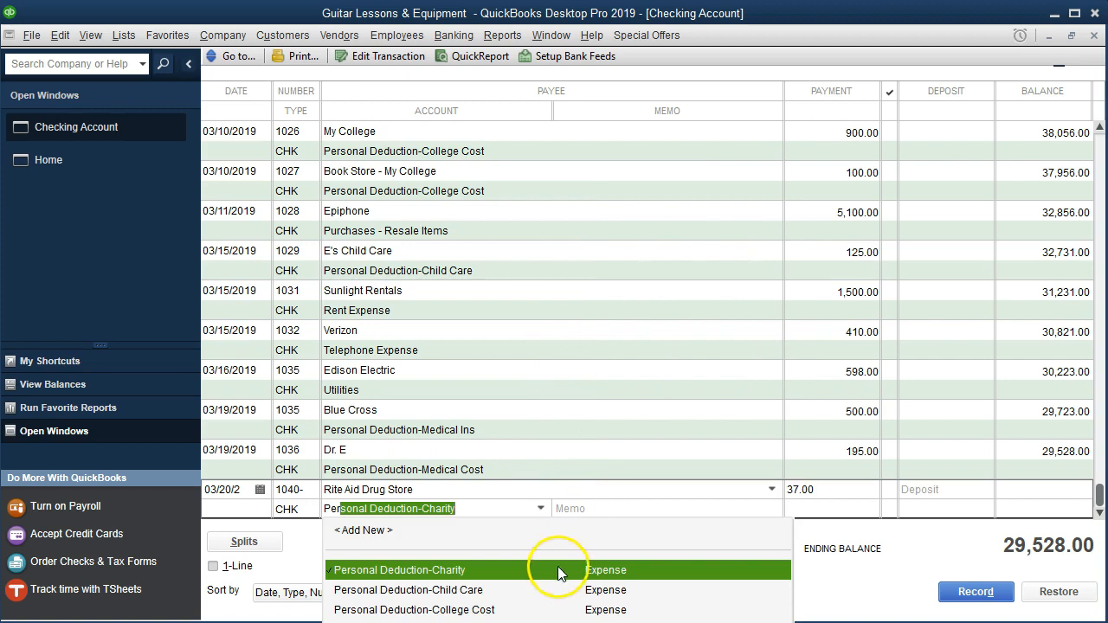
{"action": "left_click", "coordinate": [504, 622]}
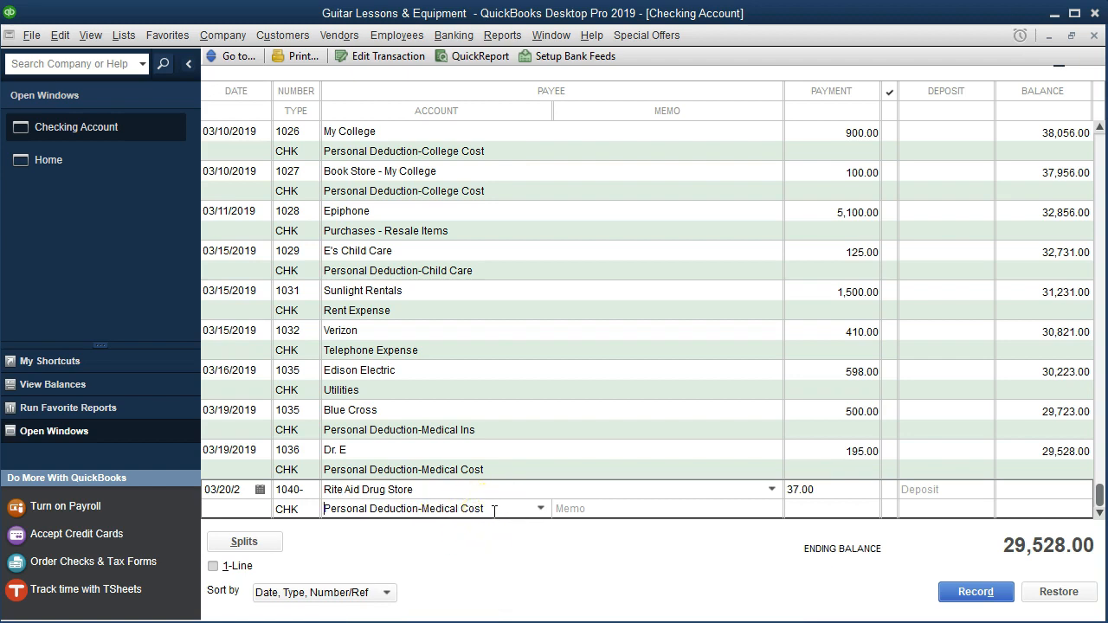
{"action": "key", "text": "Tab"}
{"action": "key", "text": "Return"}
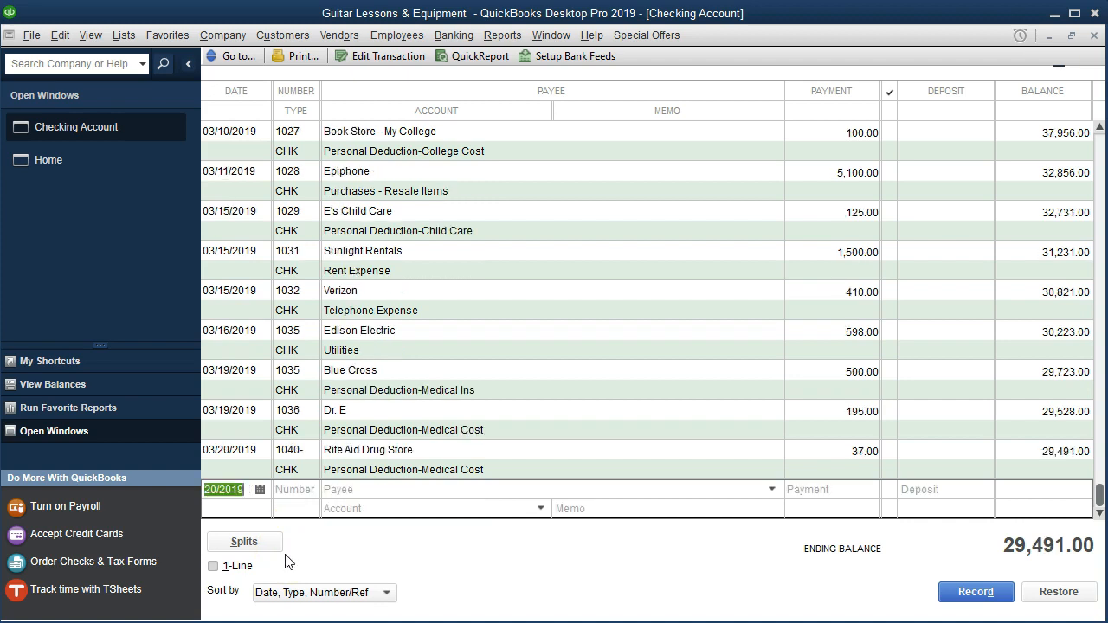
Open the Profit & Loss by Class report
{"action": "left_click", "coordinate": [294, 551]}
{"action": "left_click", "coordinate": [500, 35]}
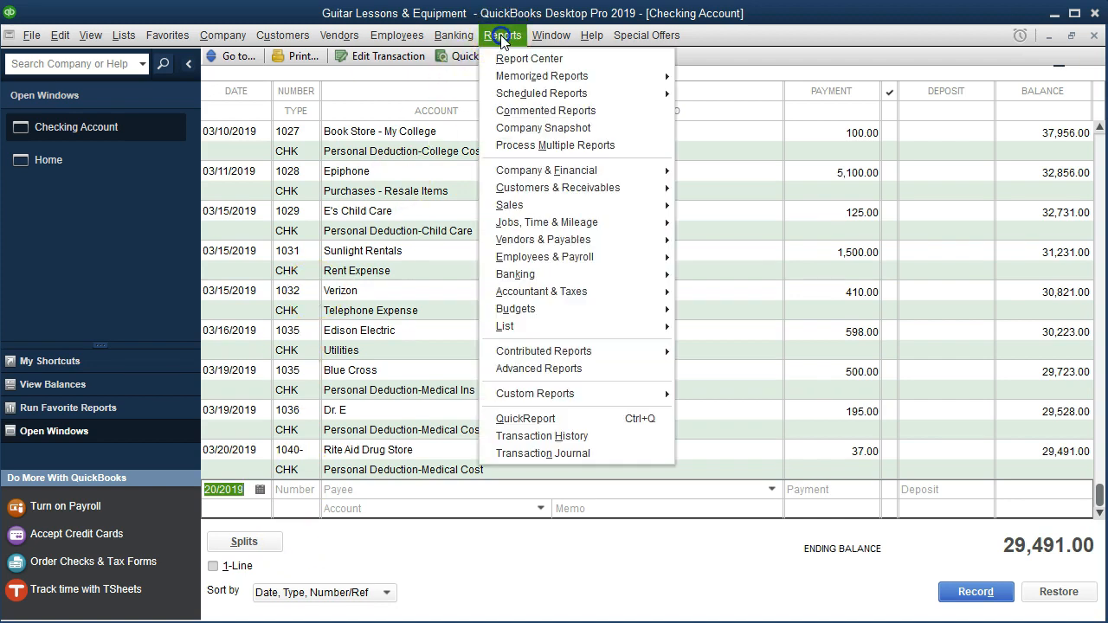
{"action": "mouse_move", "coordinate": [606, 171]}
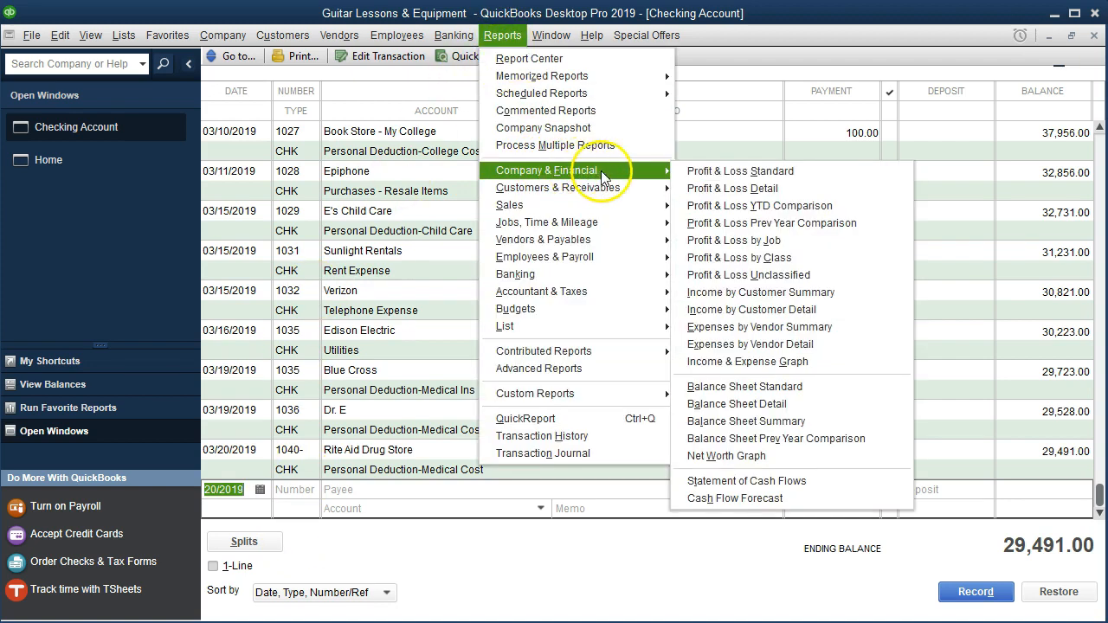
{"action": "left_click", "coordinate": [694, 178]}
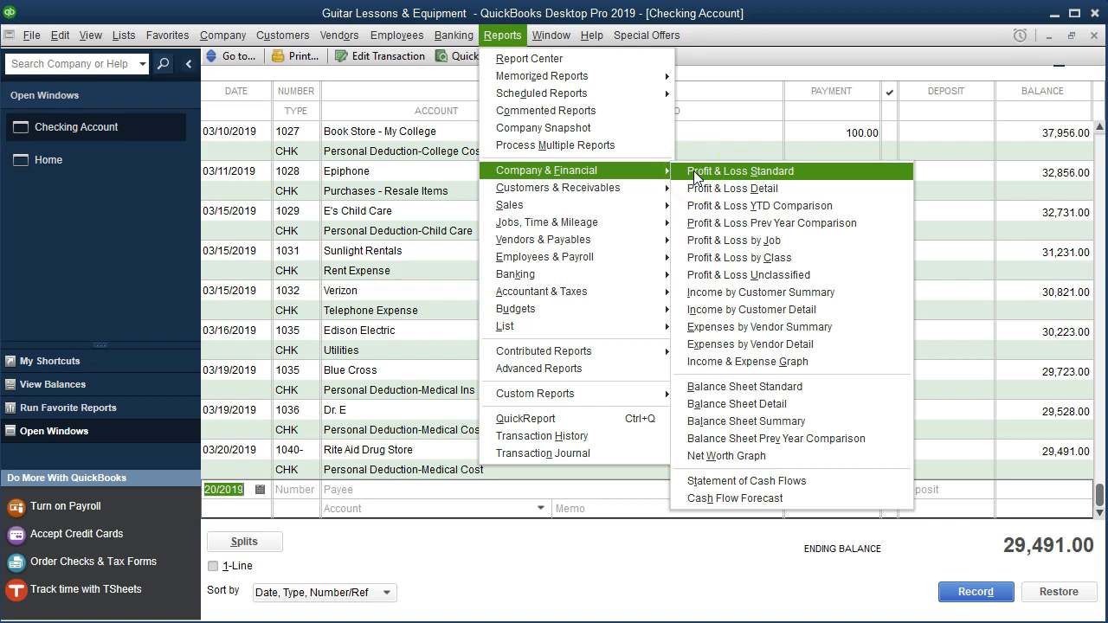
{"action": "left_click", "coordinate": [794, 258]}
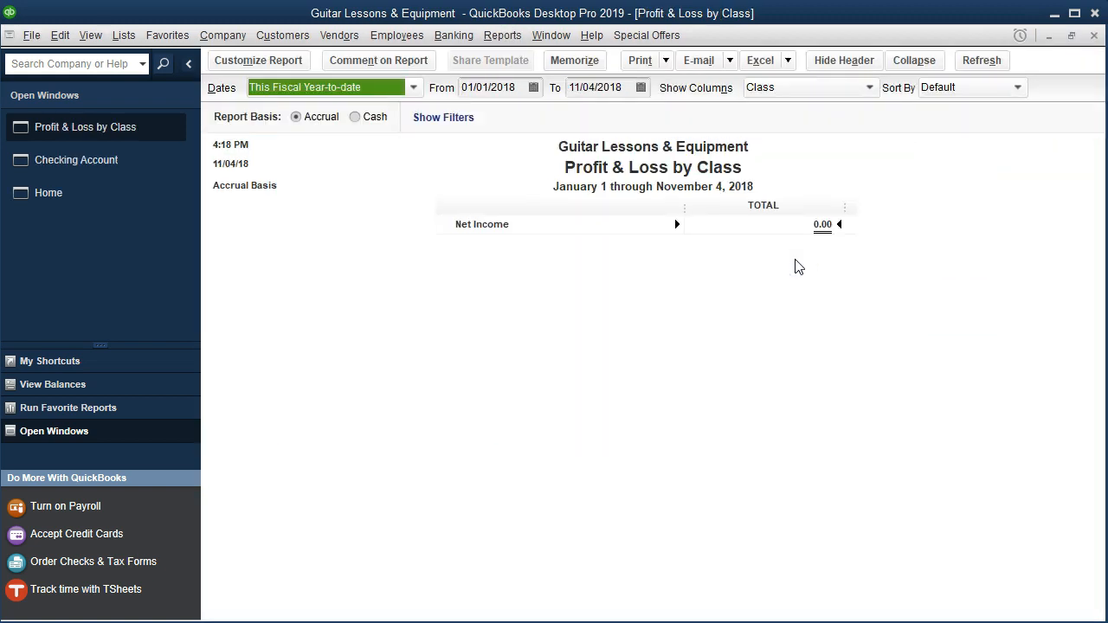
Set the report's date range to 01/01/2019 through 12/31/2019 and widen the account-name column to show the full names
{"action": "type", "text": "010119"}
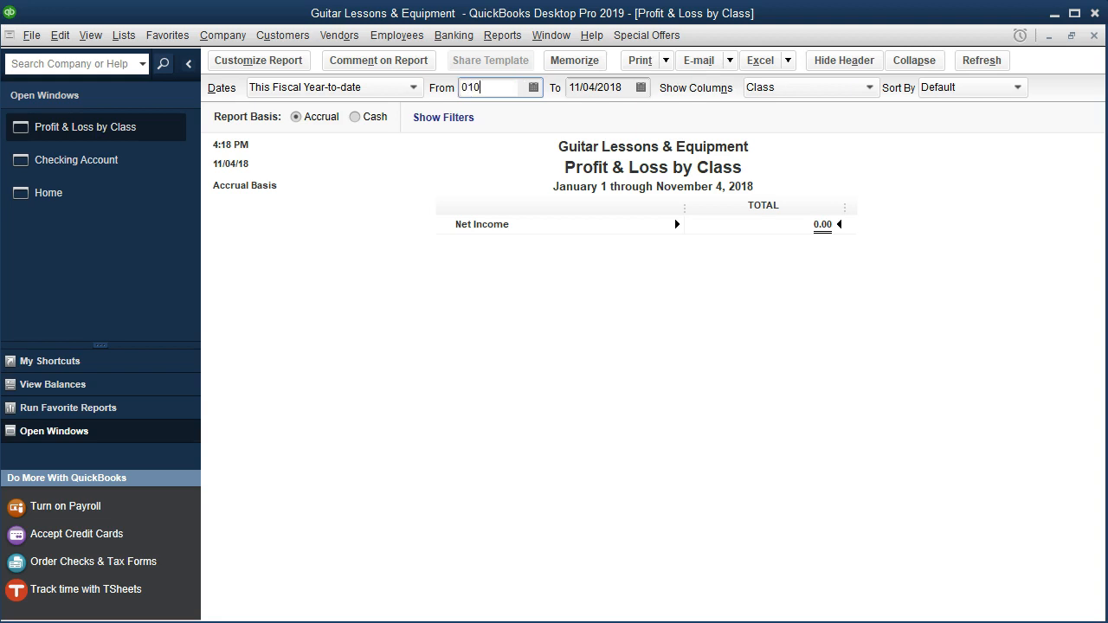
{"action": "key", "text": "Tab"}
{"action": "type", "text": "123119"}
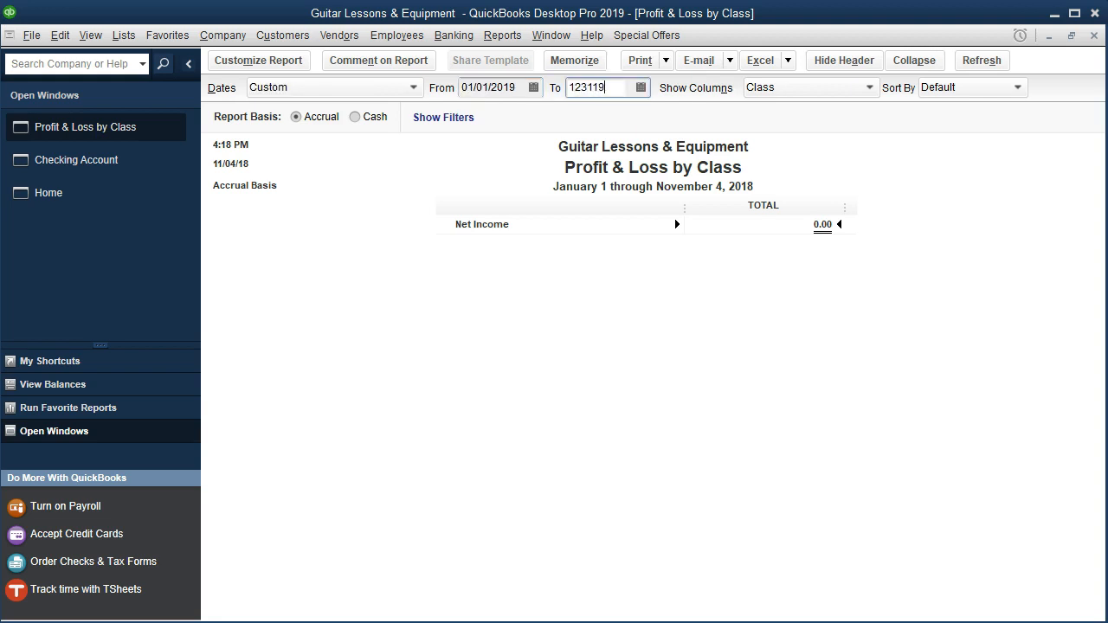
{"action": "key", "text": "Tab"}
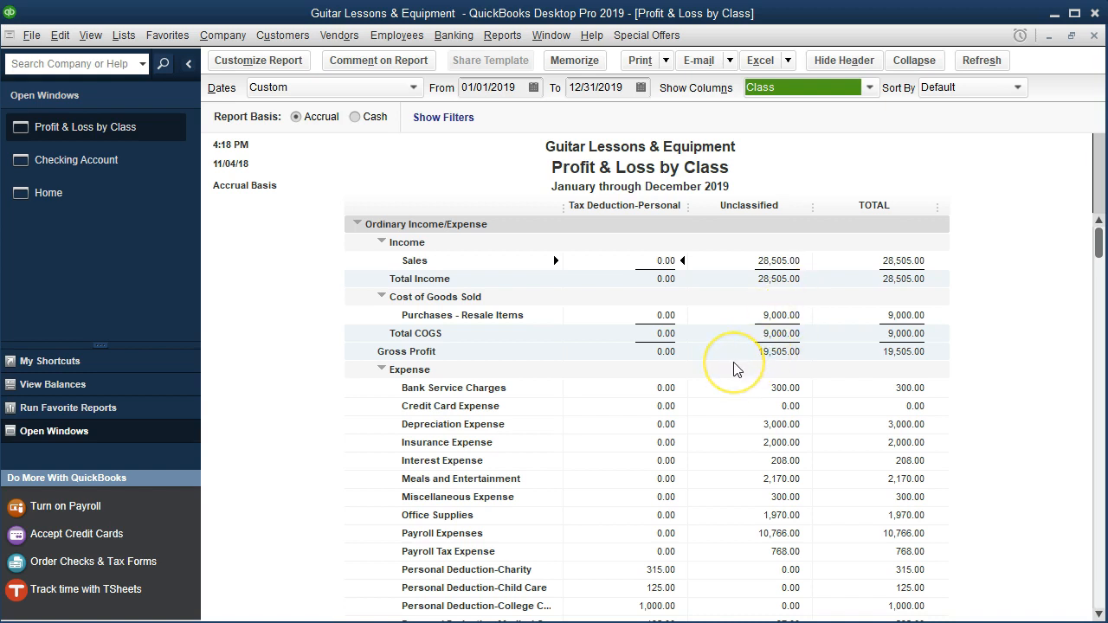
{"action": "scroll", "coordinate": [734, 369], "scroll_direction": "down", "scroll_amount": 4}
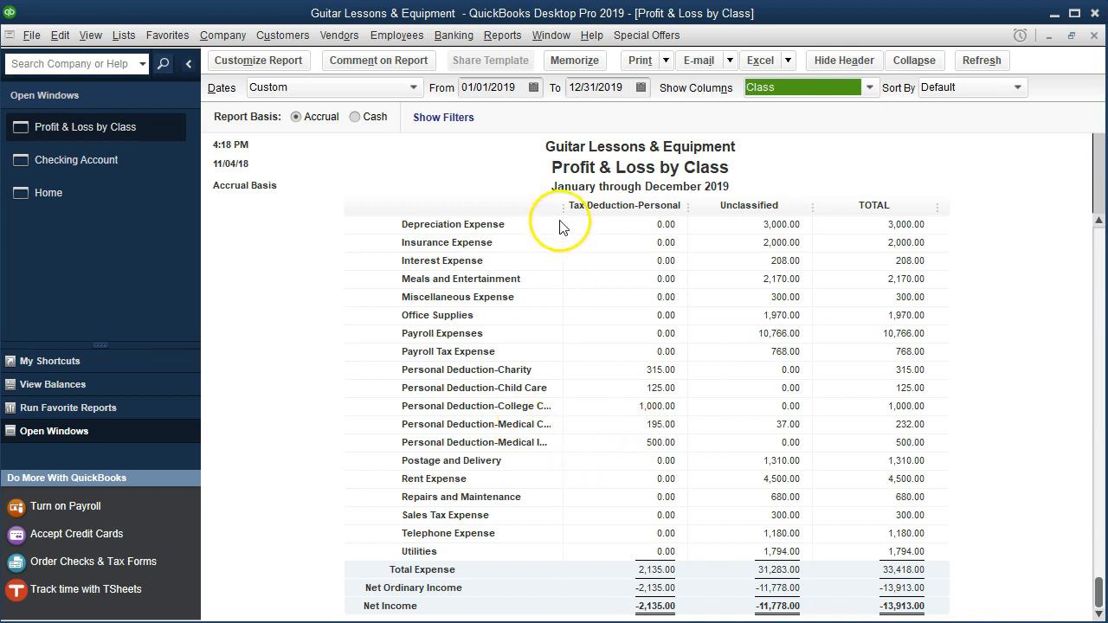
{"action": "mouse_move", "coordinate": [565, 209]}
{"action": "left_mouse_down"}
{"action": "mouse_move", "coordinate": [582, 208]}
{"action": "mouse_move", "coordinate": [574, 213]}
{"action": "left_mouse_up"}
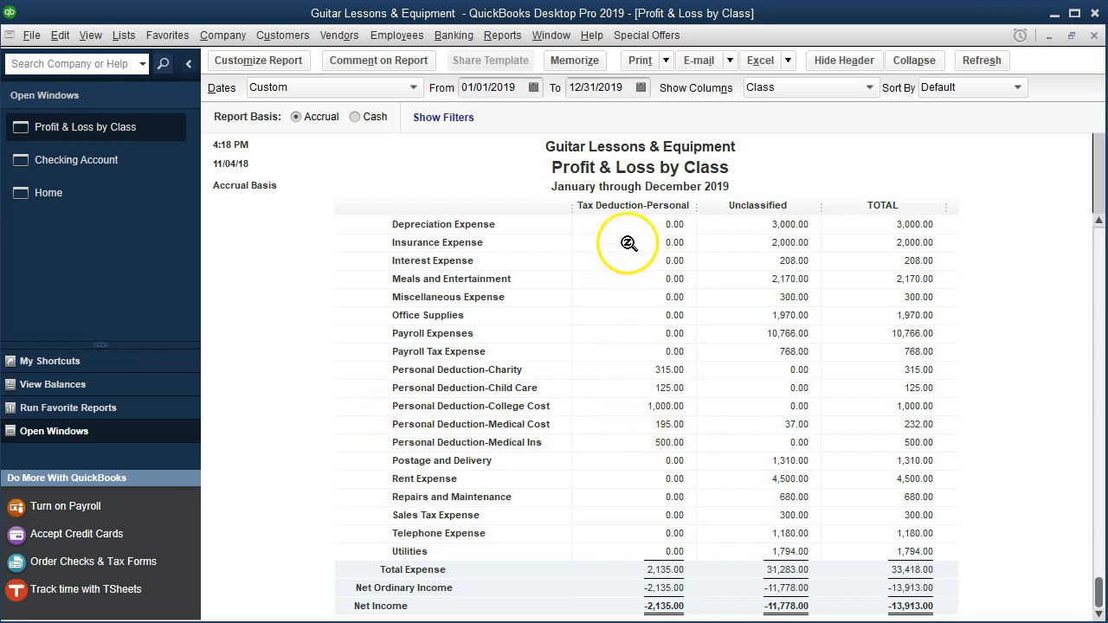
Drill into the Unclassified amount for Personal Deduction-Medical Cost and open the Rite Aid Drug Store check behind it
{"action": "left_click", "coordinate": [775, 426]}
{"action": "double_click", "coordinate": [775, 427]}
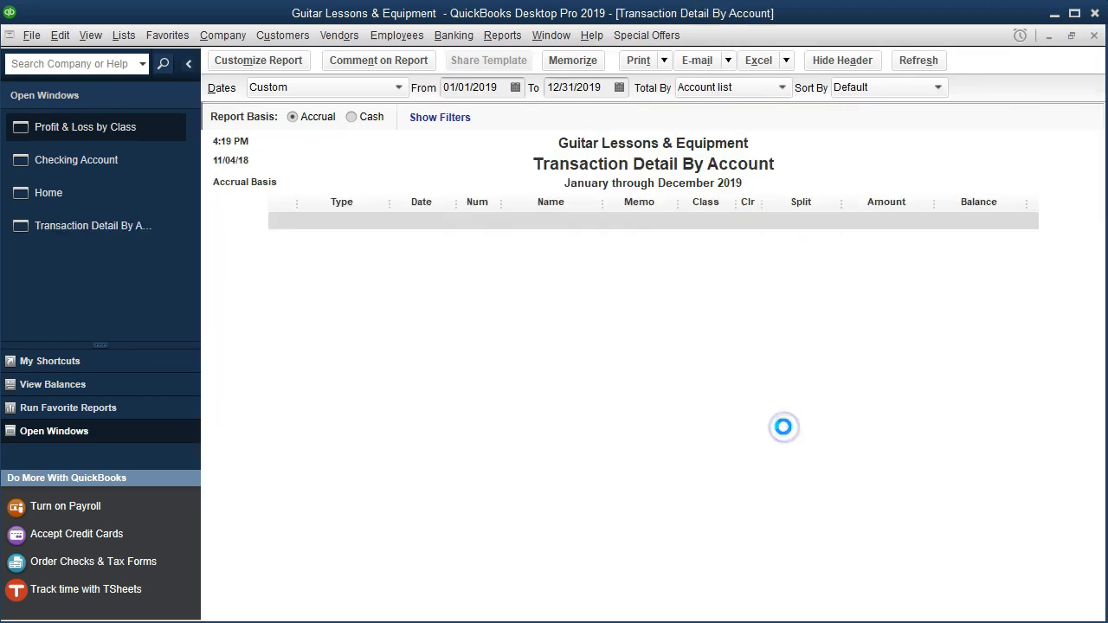
{"action": "double_click", "coordinate": [897, 242]}
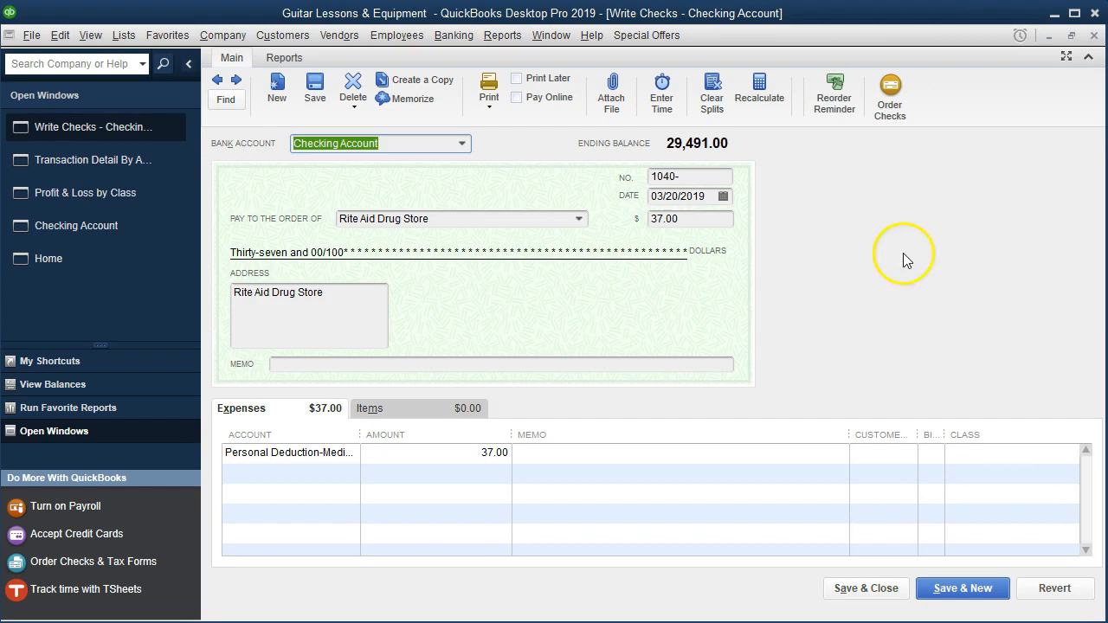
Assign the Tax Deduction-Personal class to the check's expense line, then save and close the check, recording the changes
{"action": "left_click", "coordinate": [957, 452]}
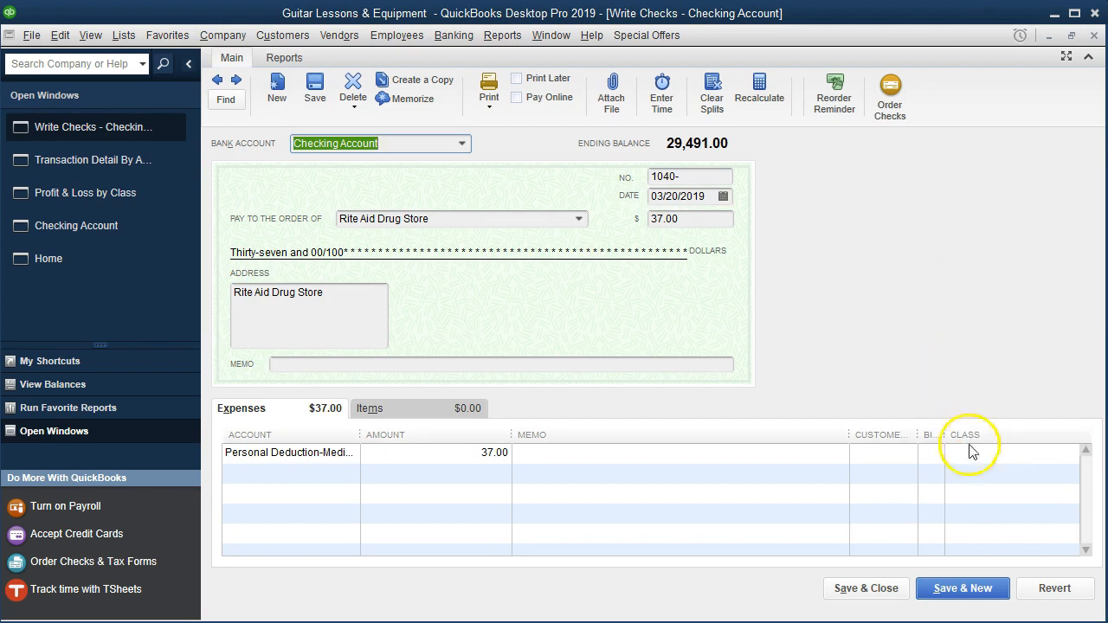
{"action": "left_click", "coordinate": [1069, 453]}
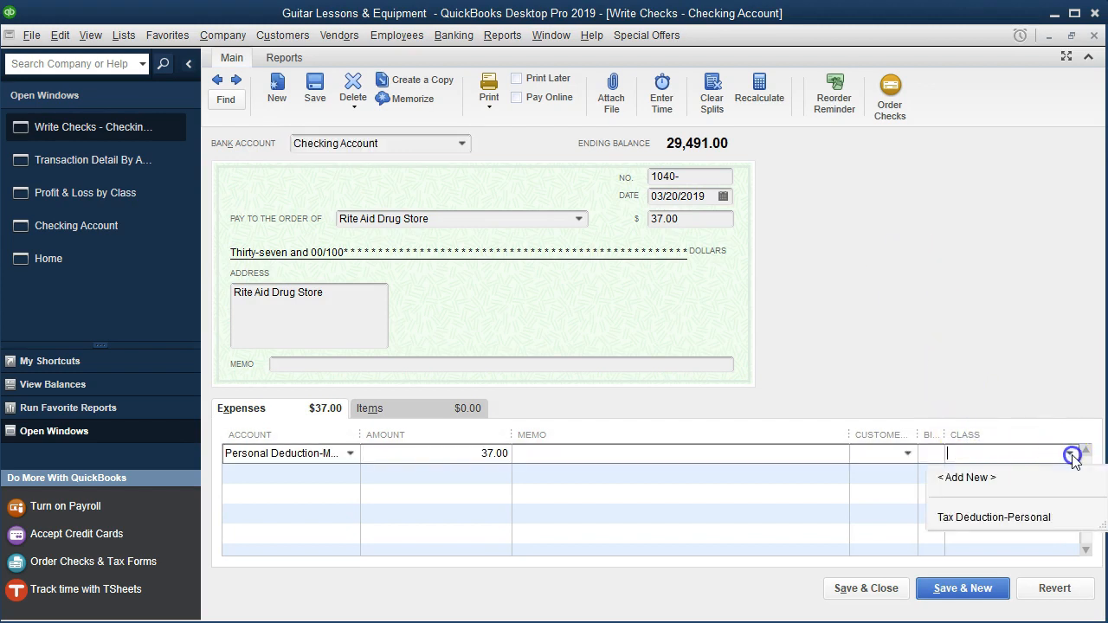
{"action": "left_click", "coordinate": [1047, 527]}
{"action": "left_click", "coordinate": [892, 592]}
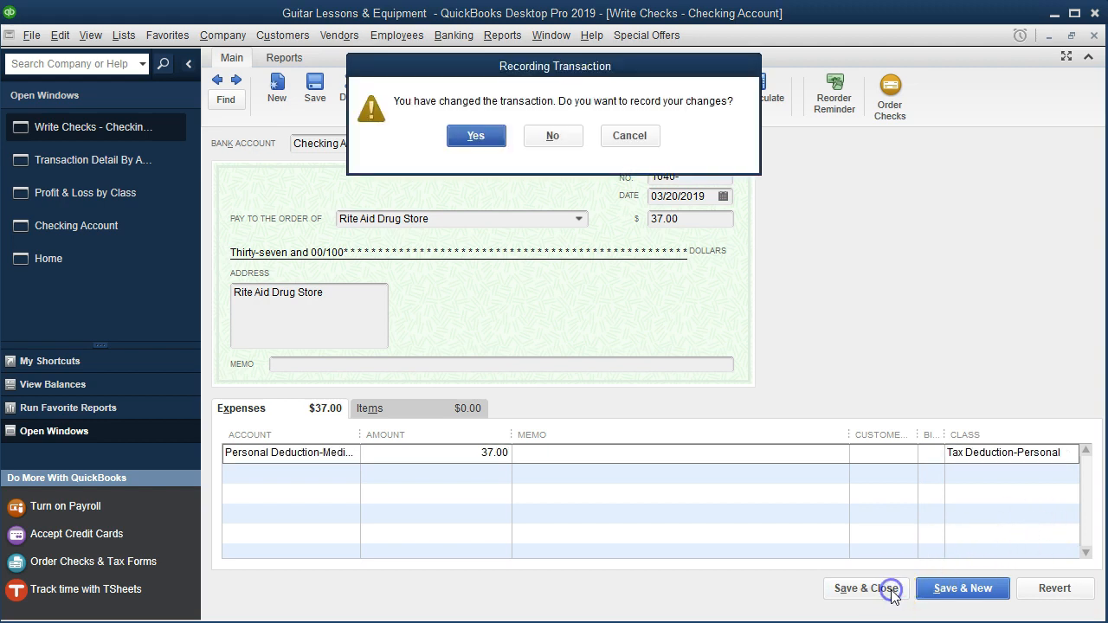
{"action": "left_click", "coordinate": [492, 137]}
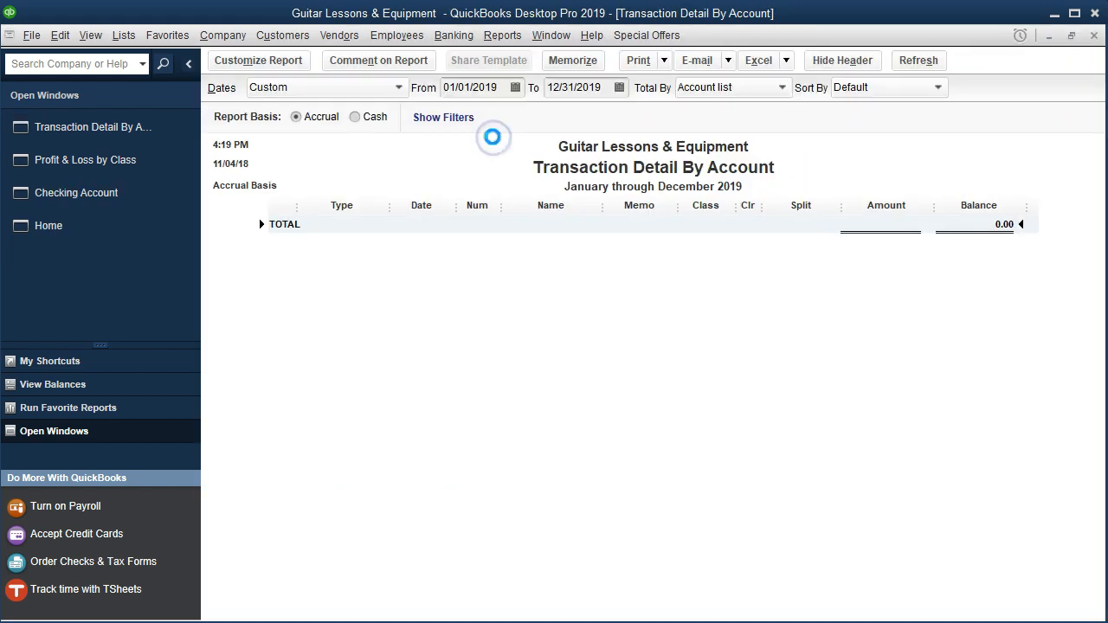
Close the transaction detail report and drill into the Tax Deduction-Personal amount for Personal Deduction-Medical Cost
{"action": "left_click", "coordinate": [1095, 36]}
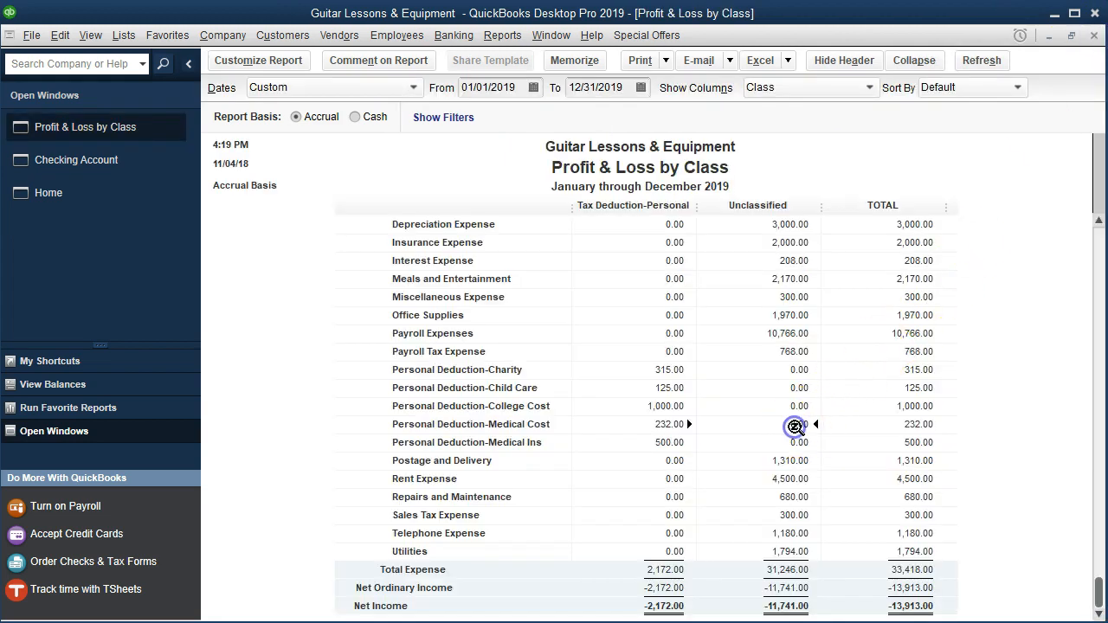
{"action": "left_click", "coordinate": [651, 424]}
{"action": "double_click", "coordinate": [644, 424]}
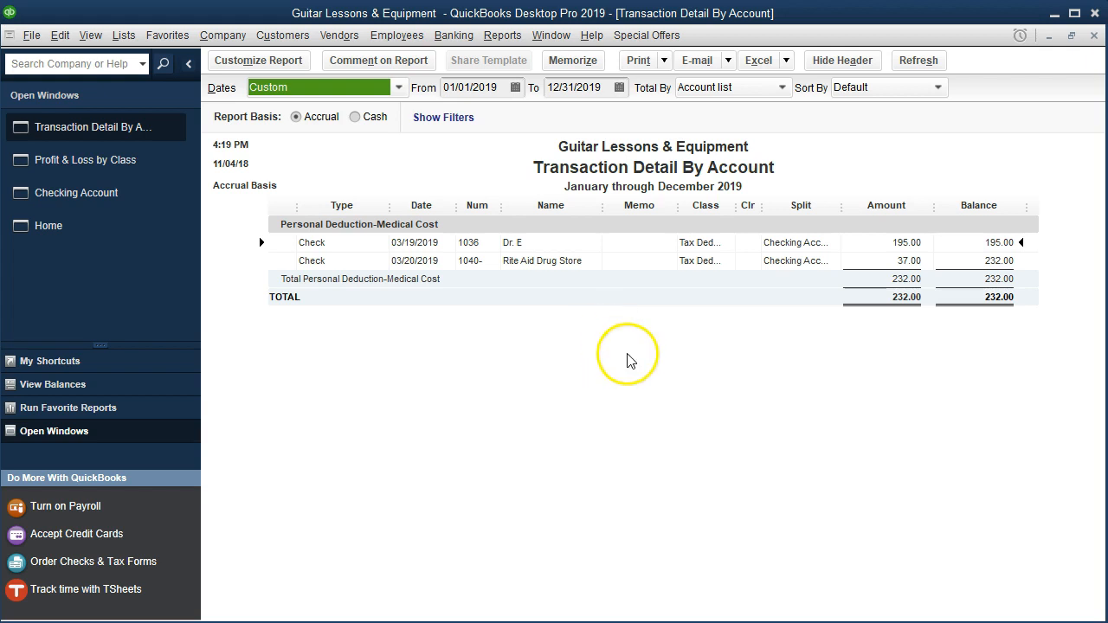
Switch to the bank statement in Acrobat Reader and highlight the 3/20 Rite Aid Drug Store row
{"action": "left_click", "coordinate": [645, 622]}
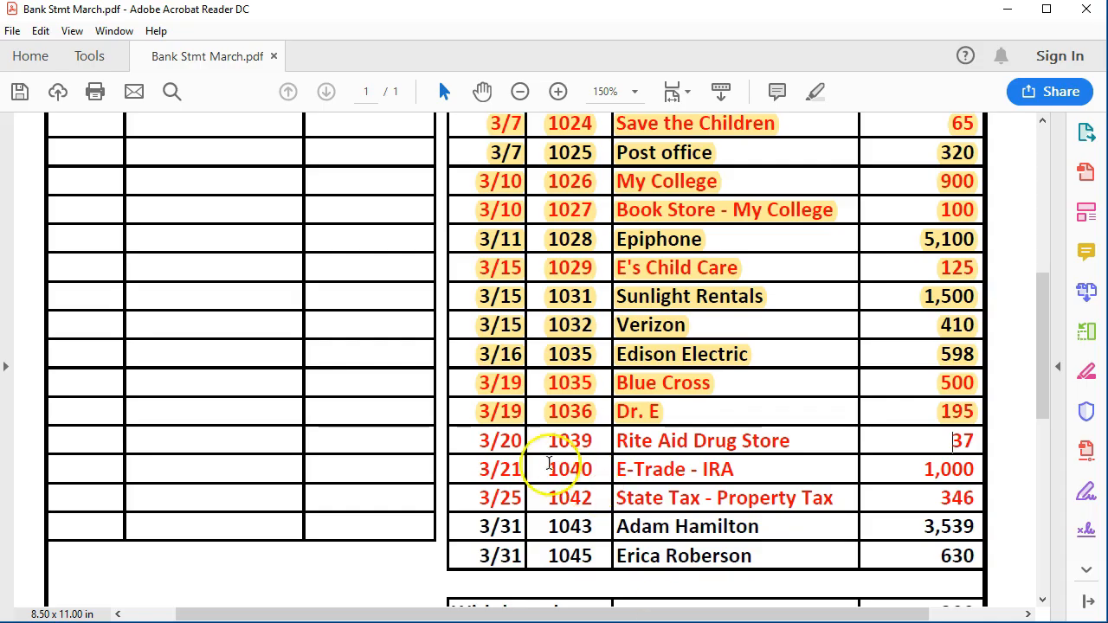
{"action": "left_click_drag", "start_coordinate": [486, 442], "coordinate": [964, 442]}
{"action": "right_click", "coordinate": [964, 442]}
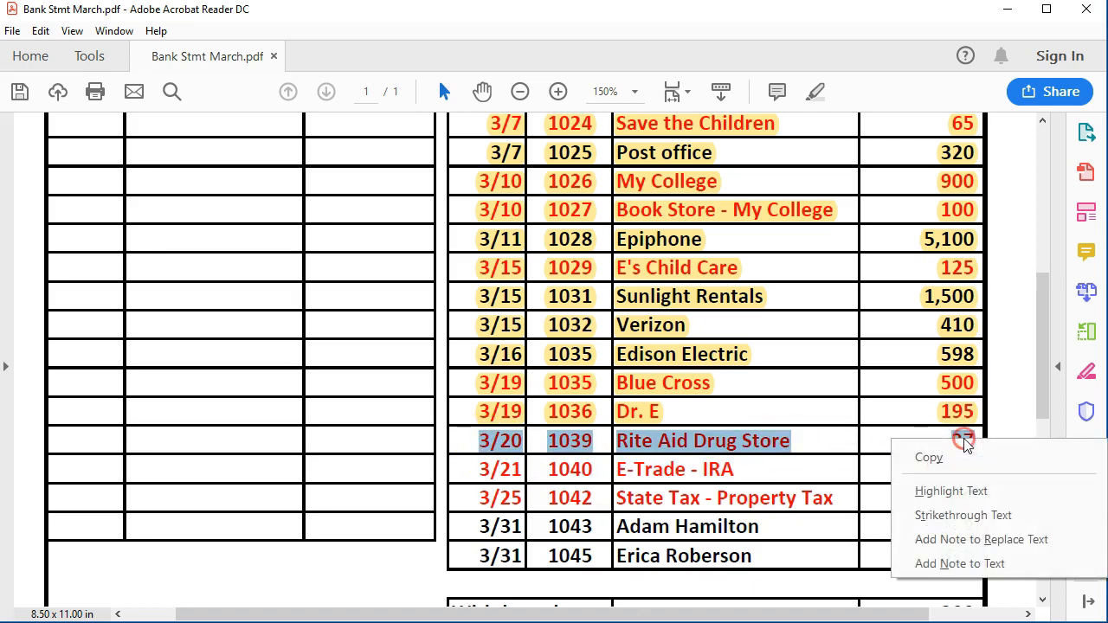
{"action": "left_click", "coordinate": [947, 491]}
{"action": "left_click", "coordinate": [736, 469]}
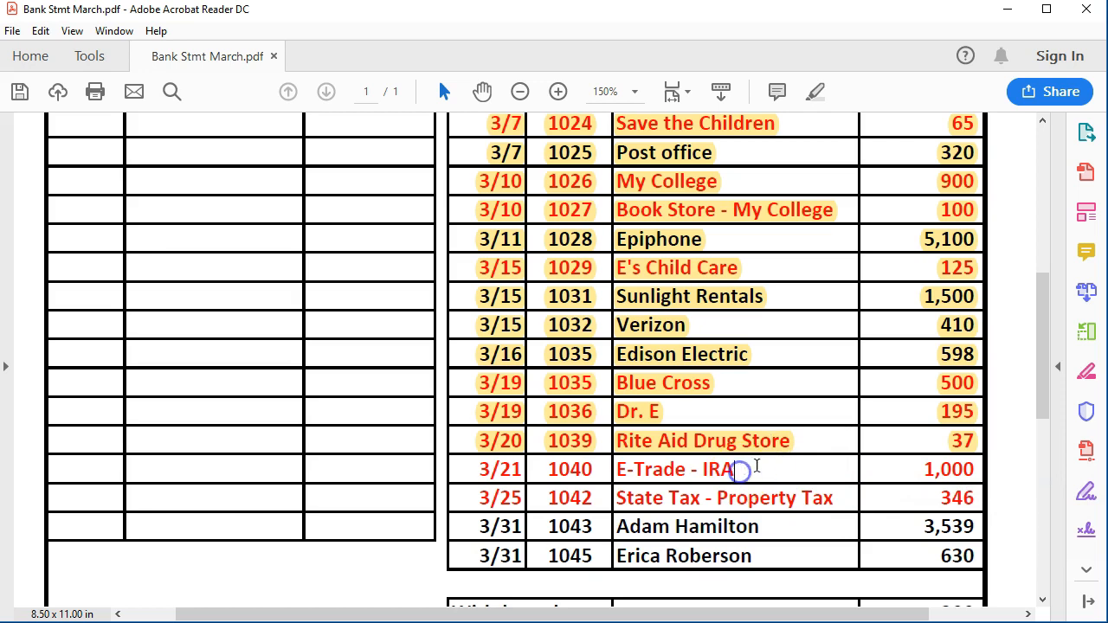